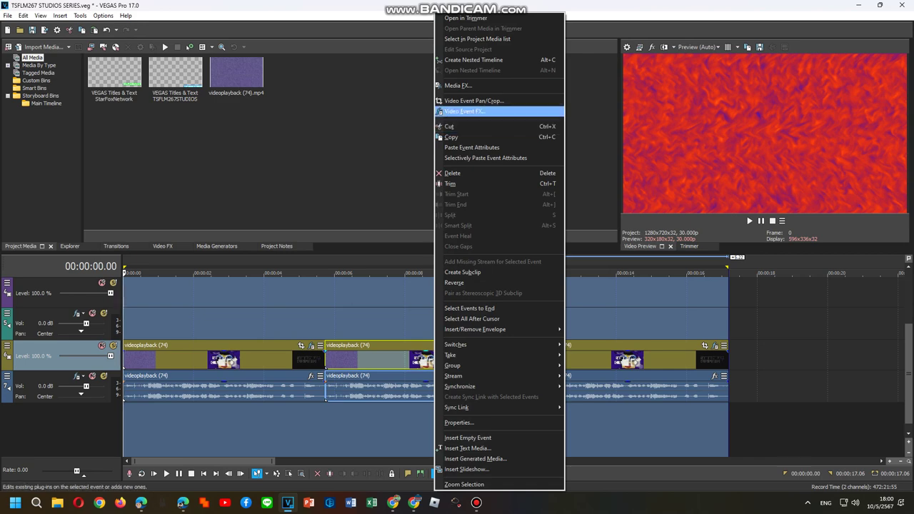
Review the Gradient Map colour points in the middle clip's video event effects
click(465, 111)
click(151, 171)
click(151, 170)
click(151, 170)
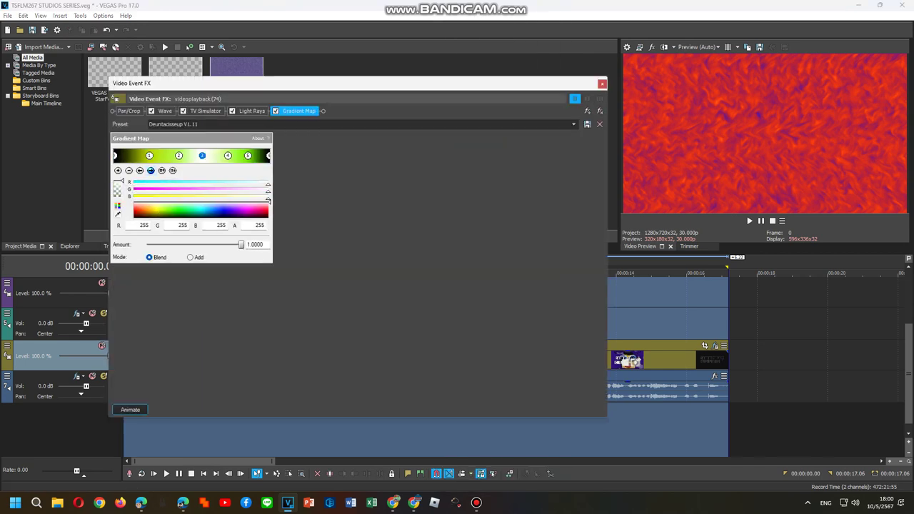
click(150, 171)
click(151, 170)
click(151, 170)
click(602, 83)
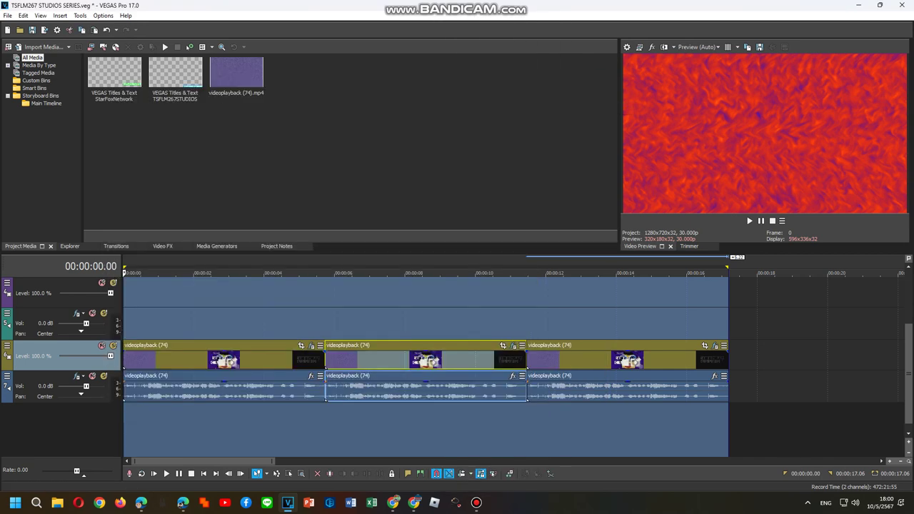
Open the audio event plug-in chooser for the first videoplayback (74) clip
right_click(306, 376)
click(329, 158)
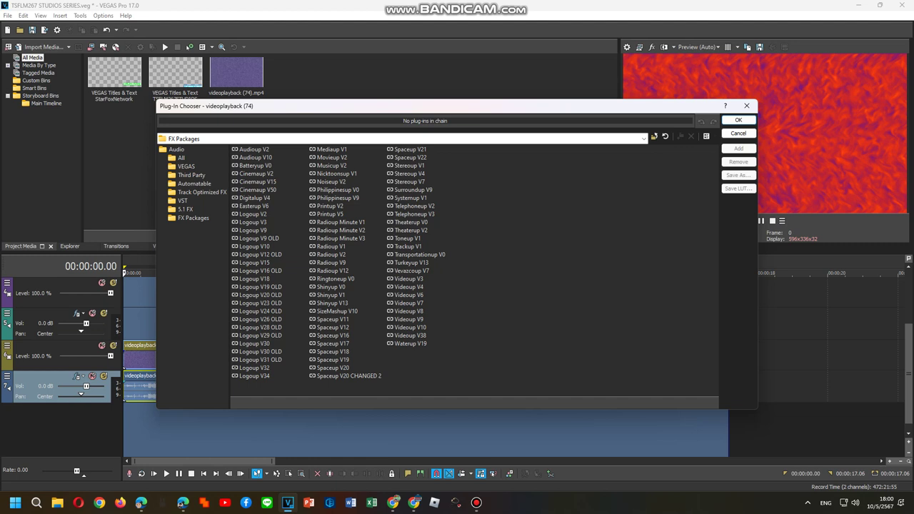
Switch to Microsoft Edge, search for "deuntacisseup v1.9" and open the "How To Make DeuntaCisseup V1.9" video
click(141, 503)
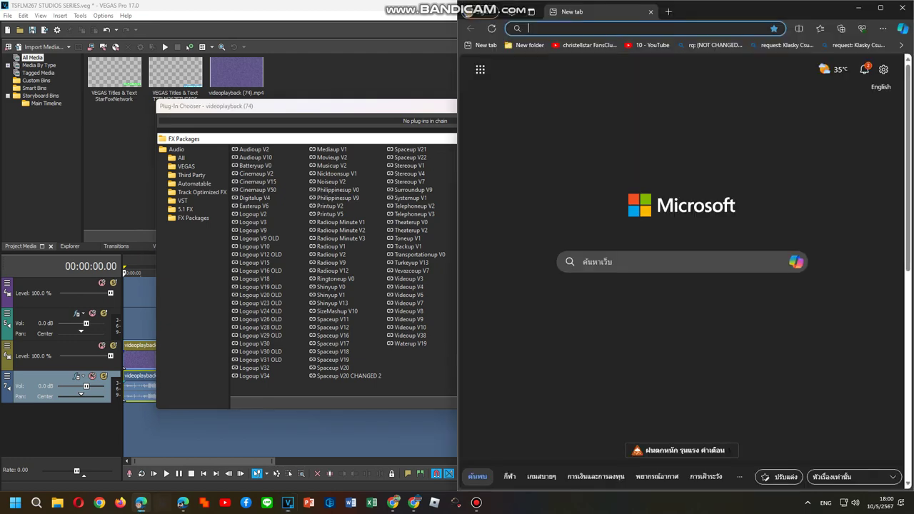
click(184, 503)
key(ctrl+t)
text(deuntacisseup v1.9)
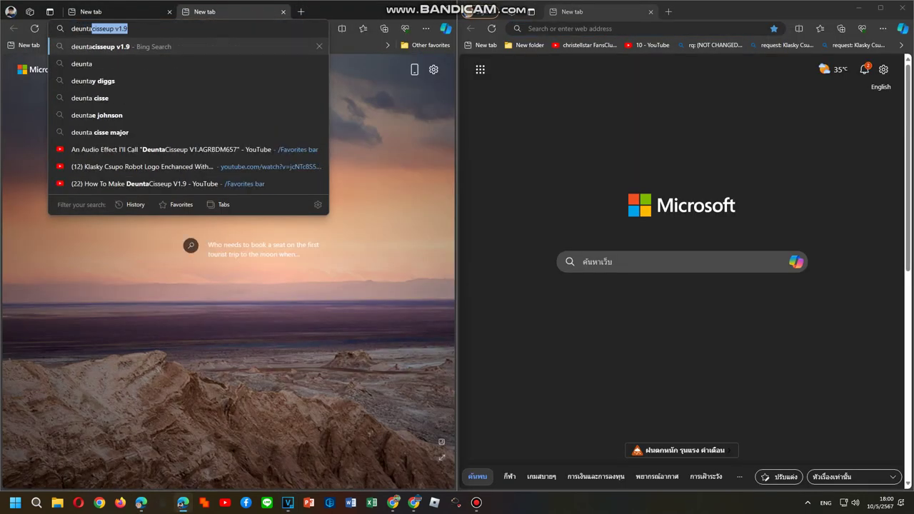
key(Return)
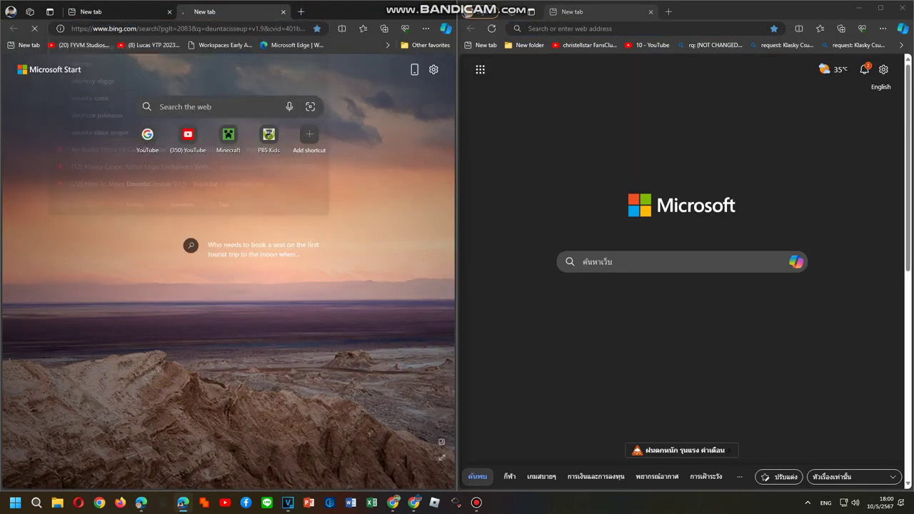
click(183, 324)
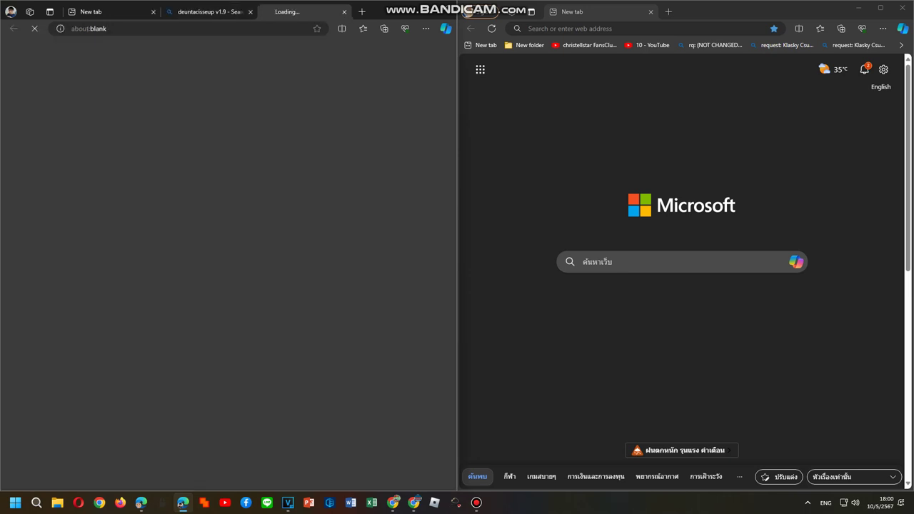
key(space)
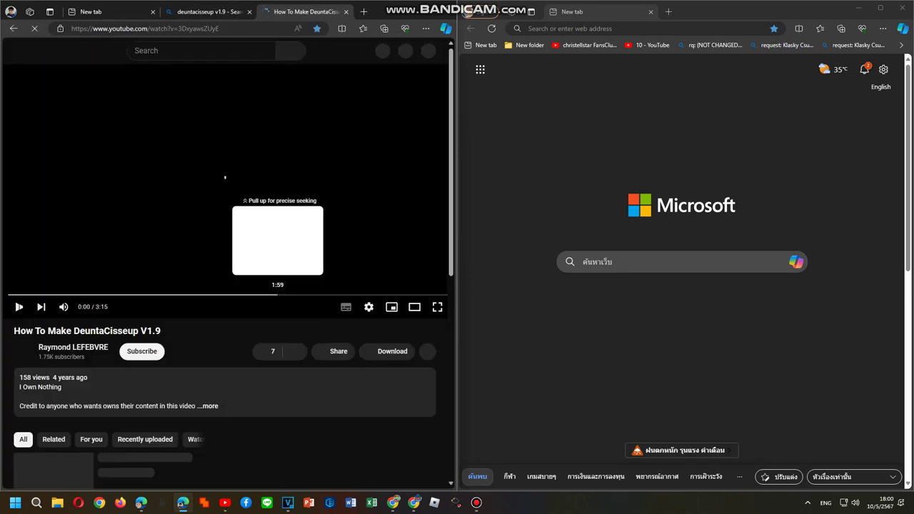
Examine the tutorial video for the audio effect chain and its presets, pausing on the IO/Phaser settings
click(277, 295)
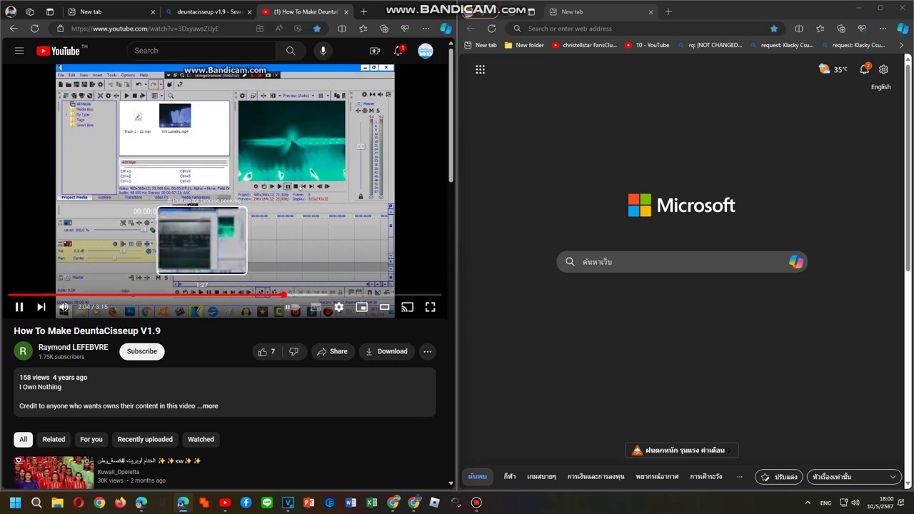
click(199, 295)
click(201, 99)
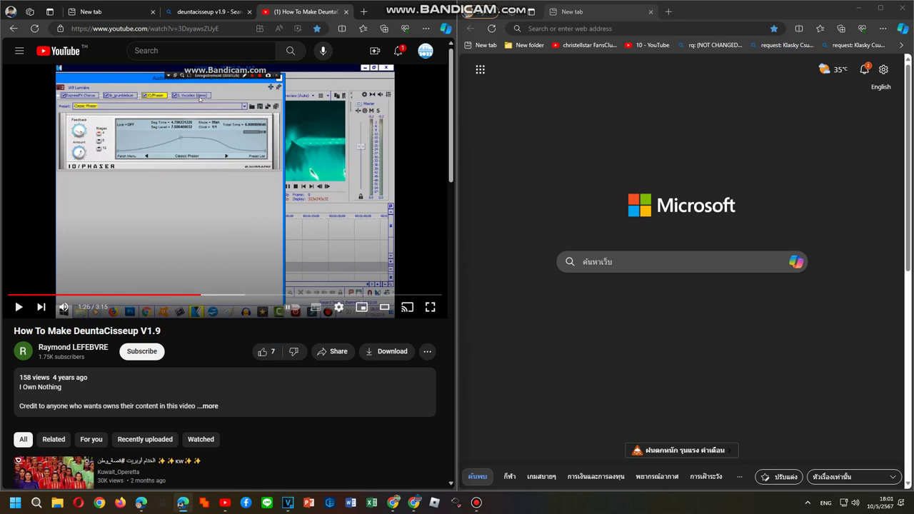
click(178, 294)
click(160, 294)
key(space)
click(124, 294)
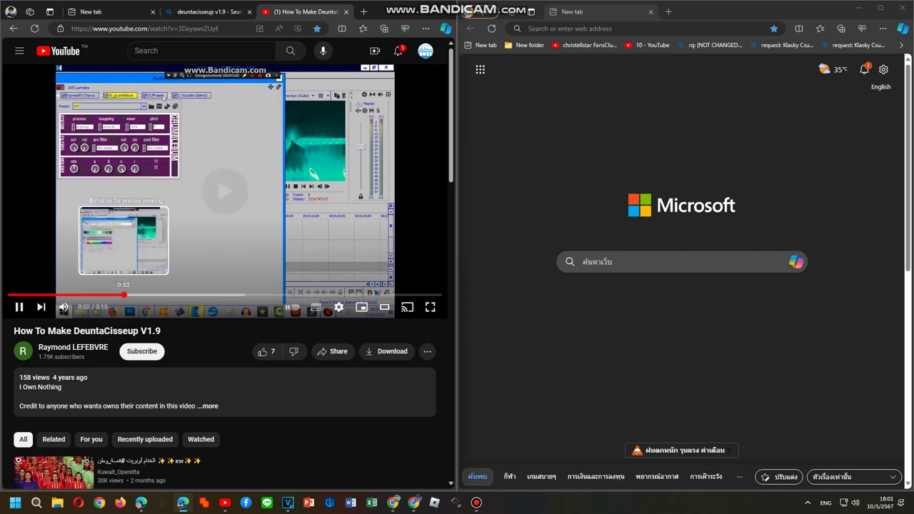
click(103, 294)
click(126, 294)
click(134, 294)
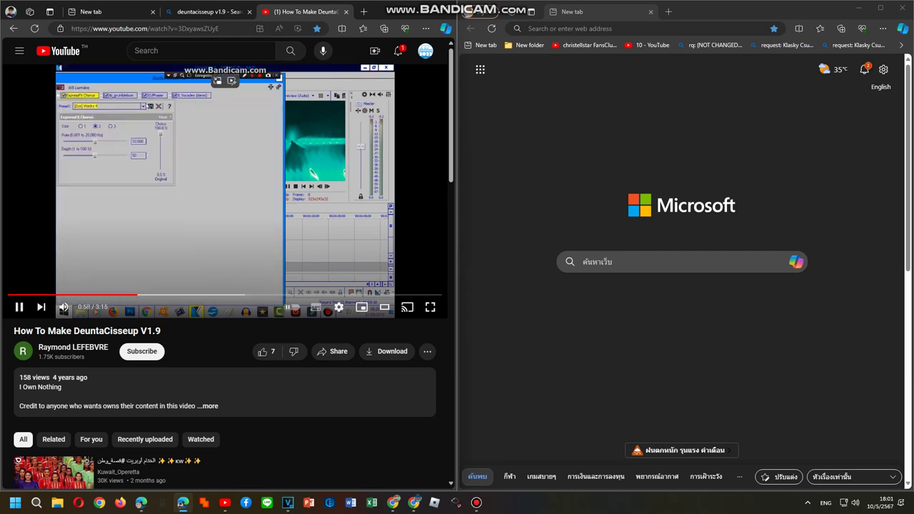
click(170, 294)
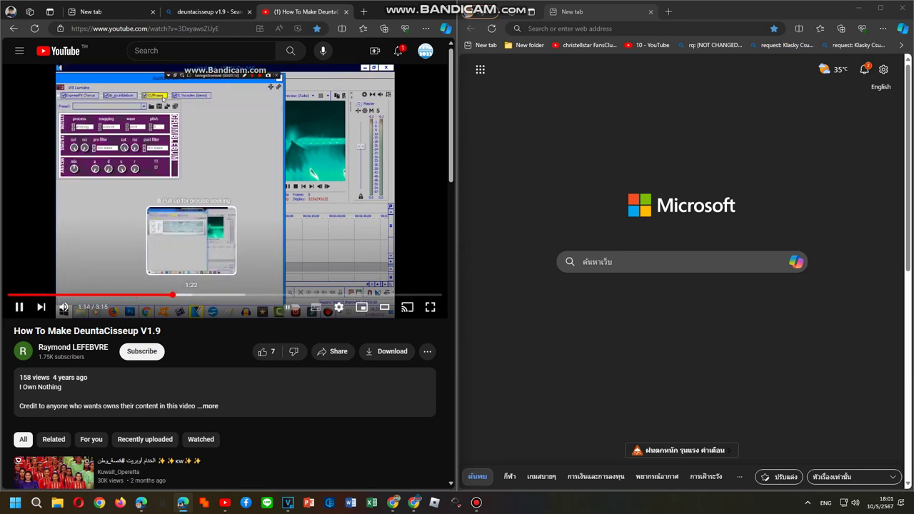
click(190, 295)
key(space)
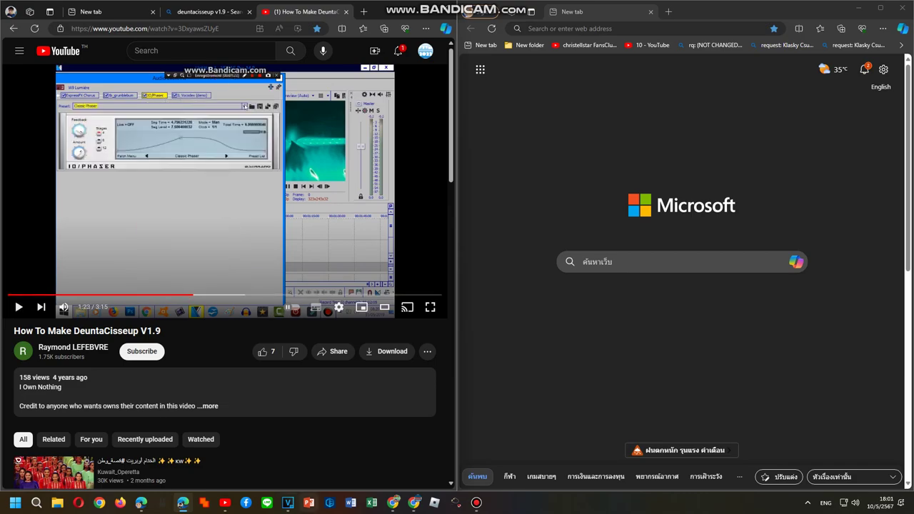
Switch back to VEGAS Pro and add ExpressFX Chorus, tb_grumblebum, IO/Phaser and IL Vocodex (demo) to the clip's audio effect chain
click(288, 502)
click(176, 149)
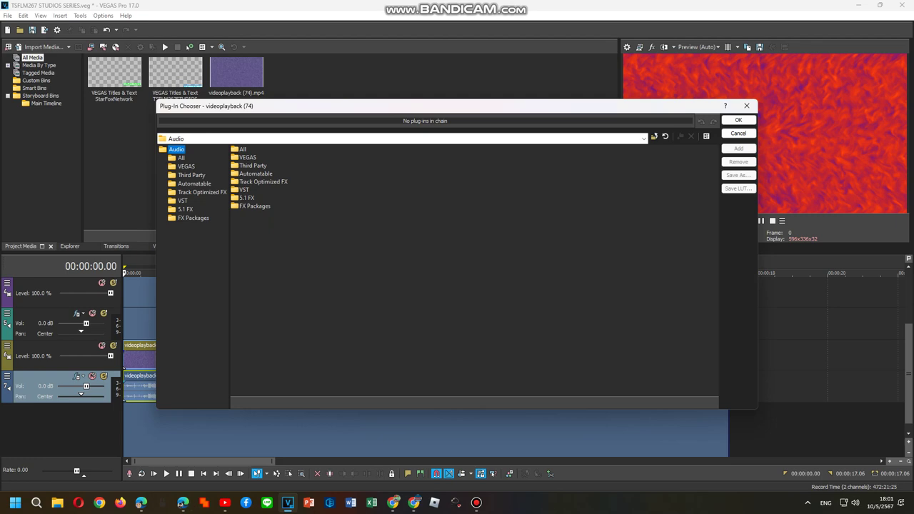
click(181, 157)
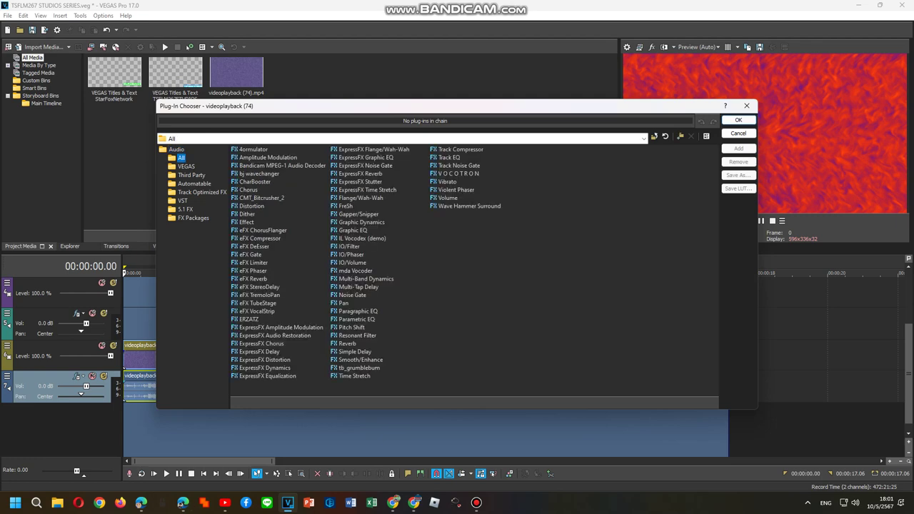
double_click(261, 344)
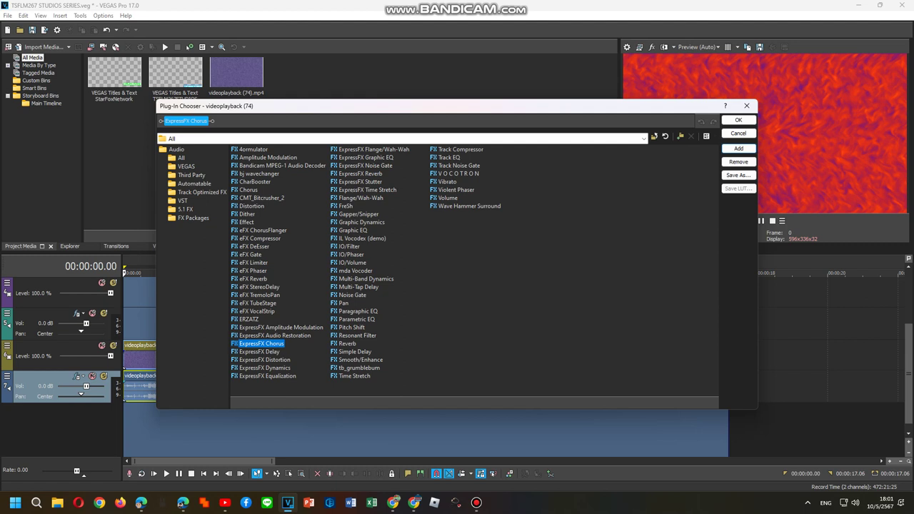
double_click(359, 367)
double_click(351, 255)
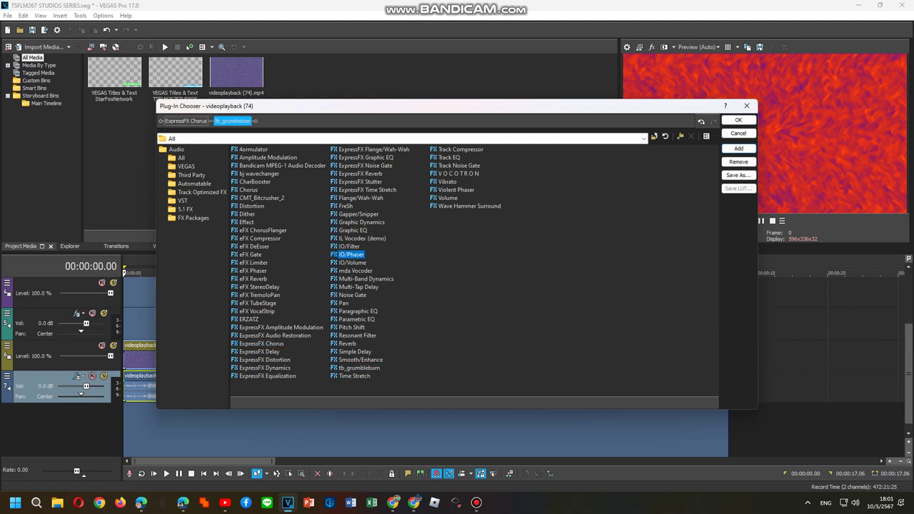
click(362, 238)
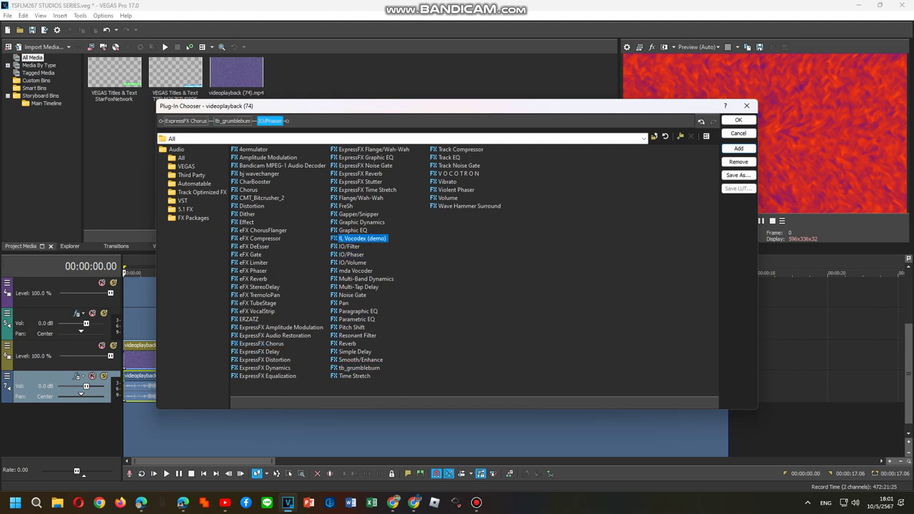
click(186, 122)
click(738, 120)
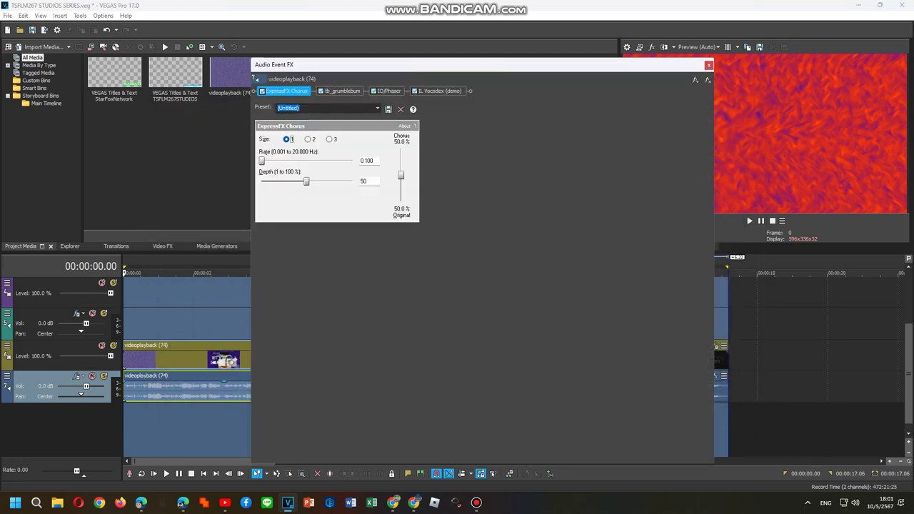
Apply the [Sys] Wacky 4 preset to ExpressFX Chorus and the Sawtooth preset to IO/Phaser
click(378, 108)
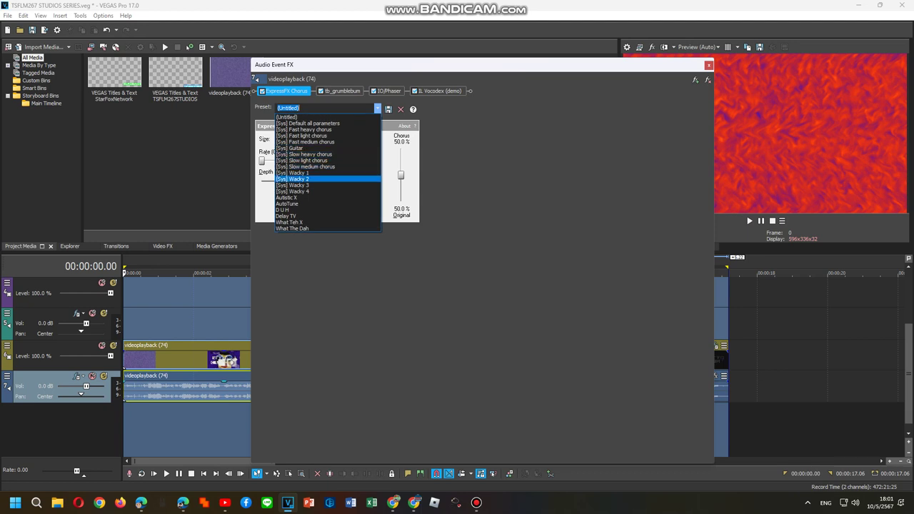
click(336, 190)
click(336, 109)
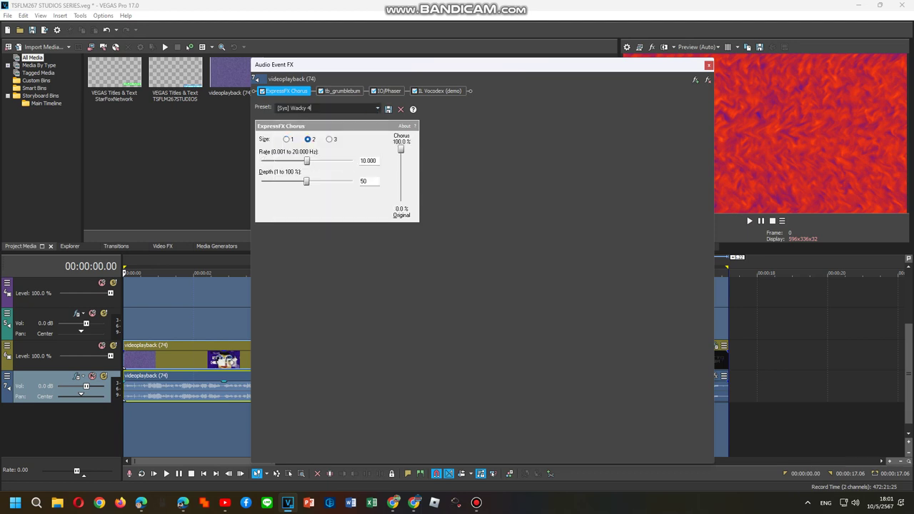
click(342, 91)
click(389, 91)
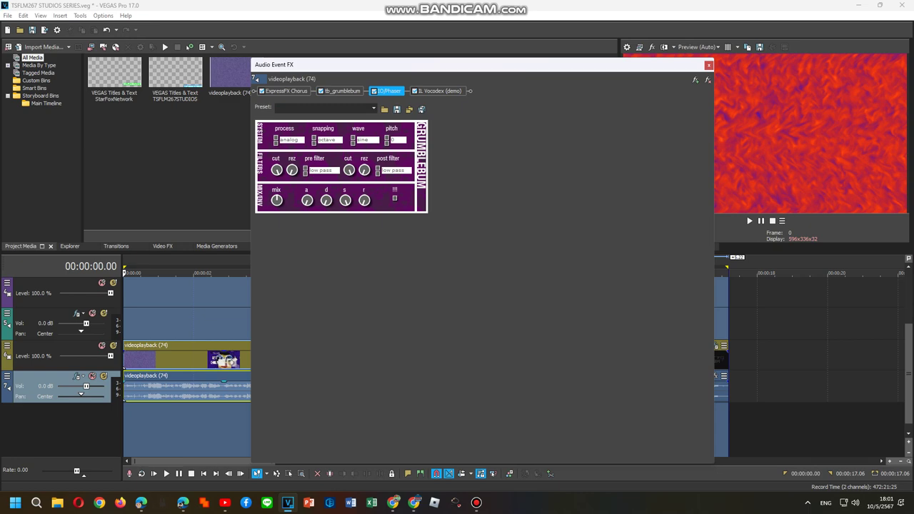
click(519, 108)
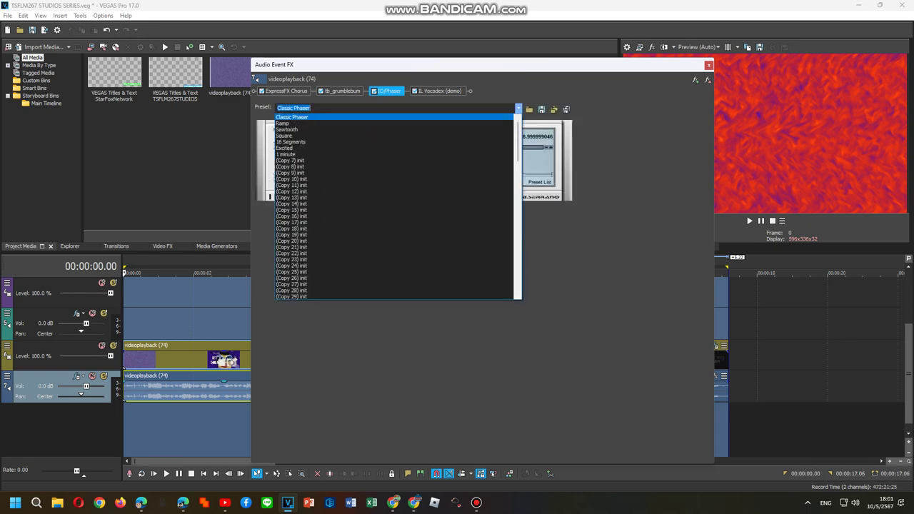
click(294, 129)
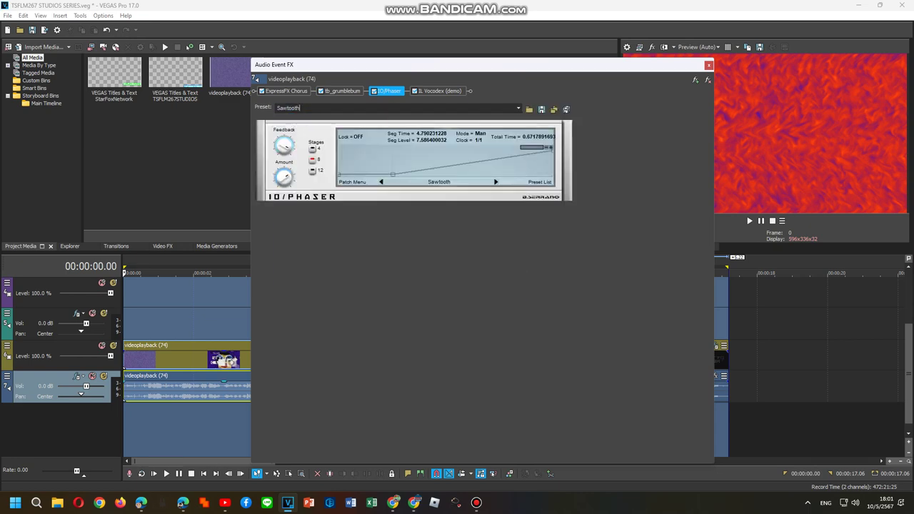
Open the IL Vocodex settings and check its configuration in the Edge tutorial video at 1:30 and 1:40
click(440, 91)
click(493, 126)
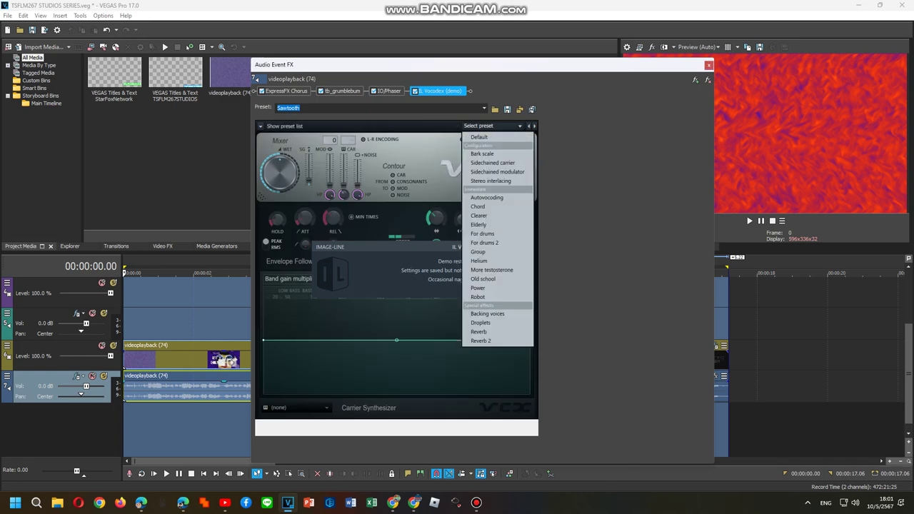
click(183, 502)
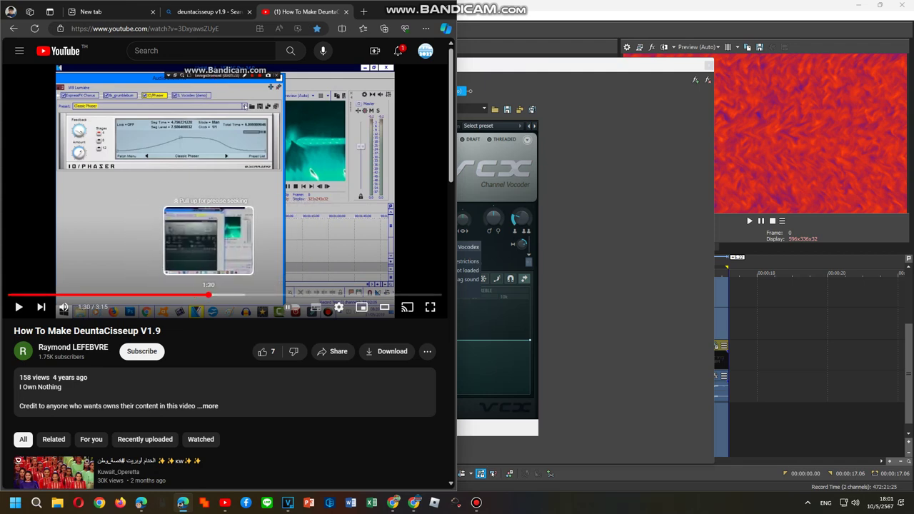
click(206, 295)
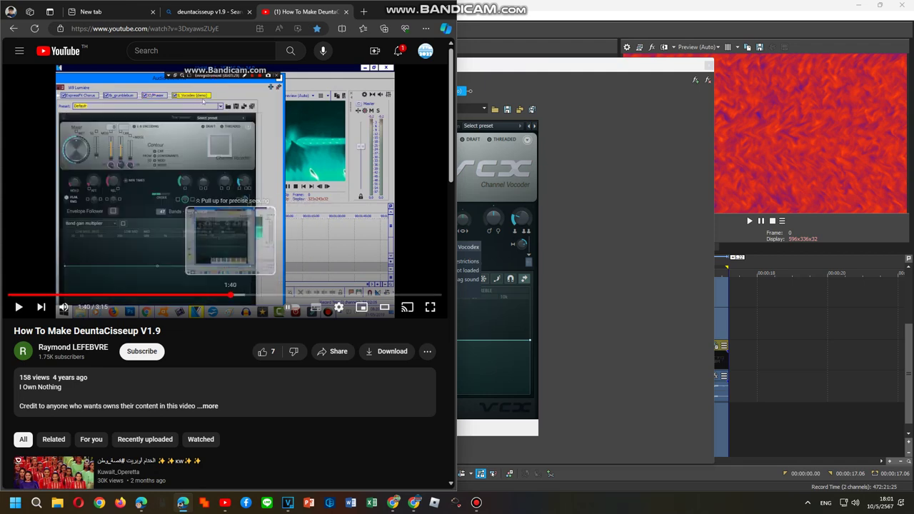
click(230, 295)
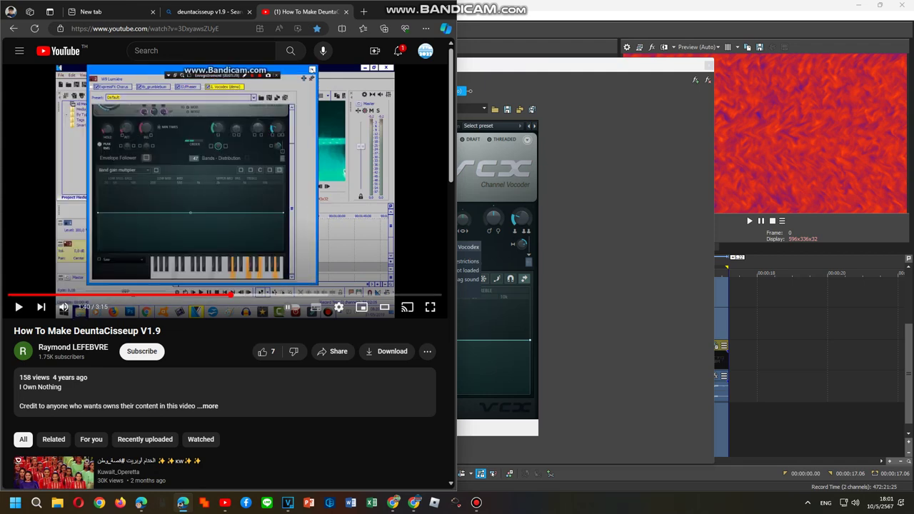
Switch back to VEGAS Pro and give IL Vocodex the Clearer preset with the Saw carrier tone
click(492, 125)
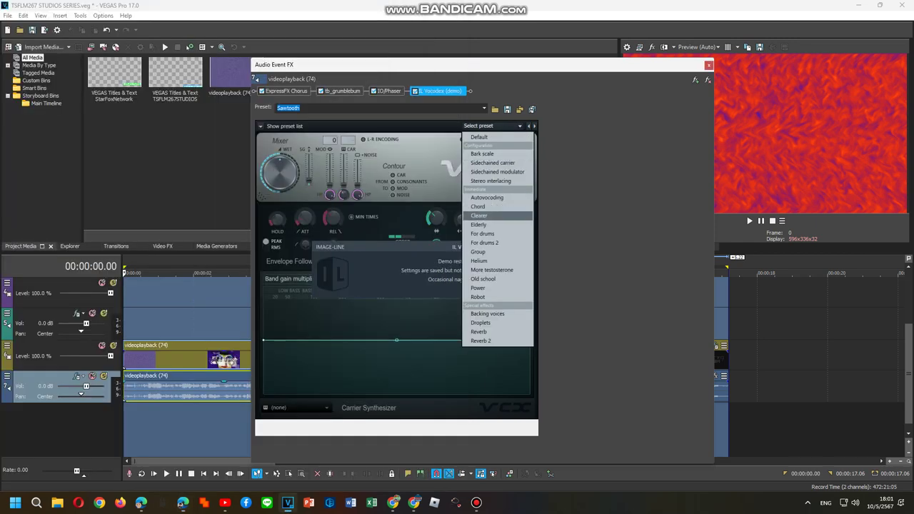
click(492, 216)
click(298, 407)
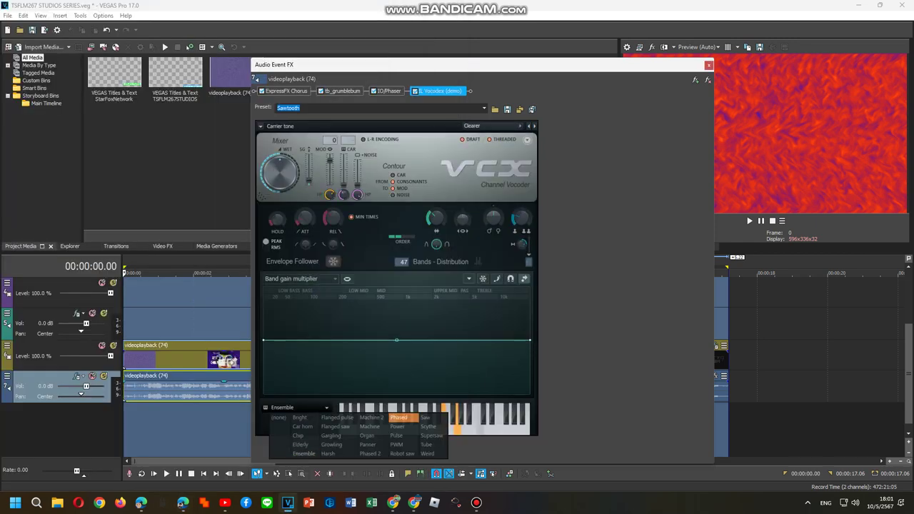
click(399, 417)
click(298, 408)
click(426, 417)
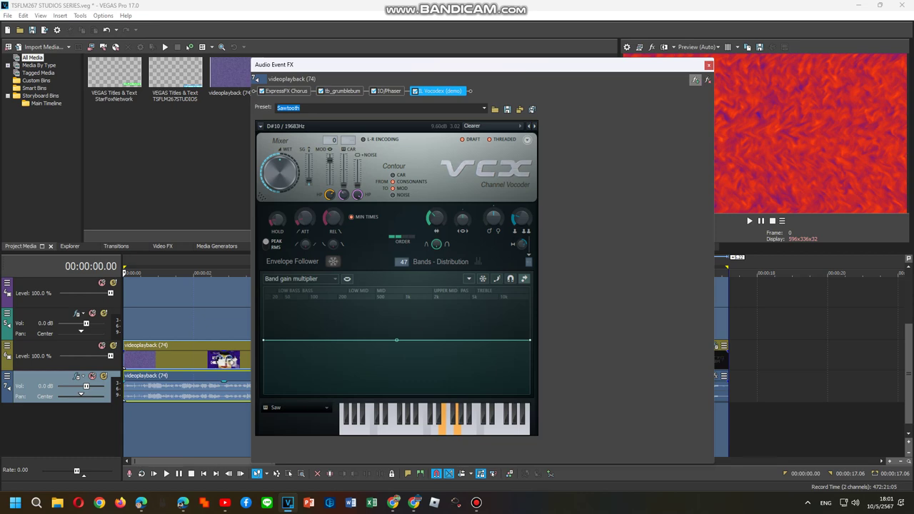
Save the audio effect chain as a plug-in package named "DeuntaCisseup V1"
click(696, 80)
click(193, 218)
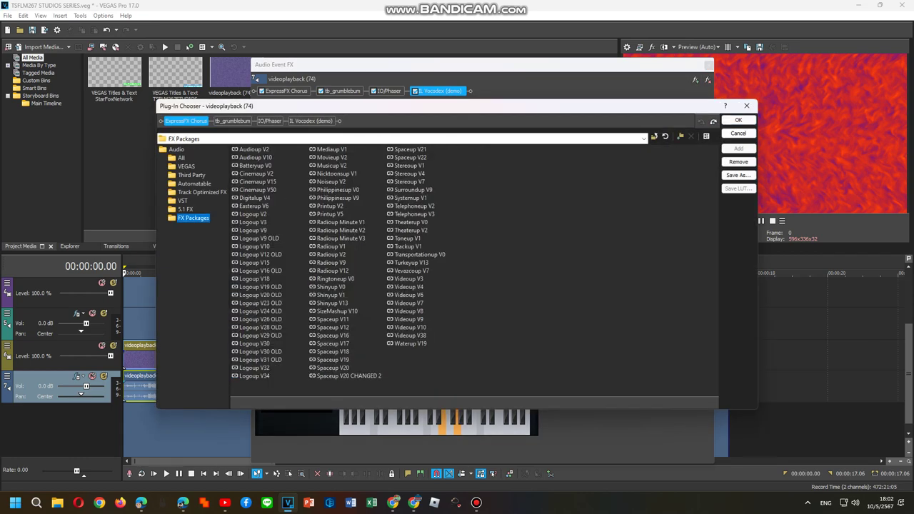
click(738, 175)
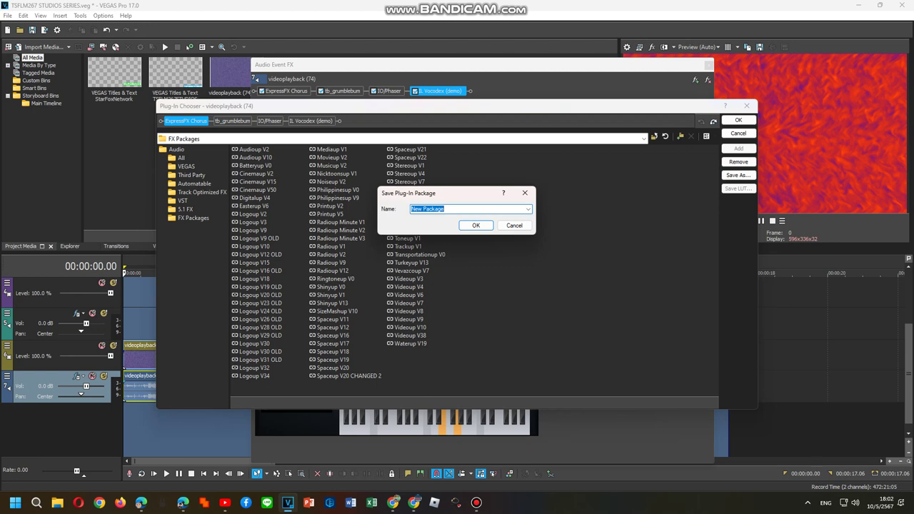
text(DeuntaCisseup V1)
key(Return)
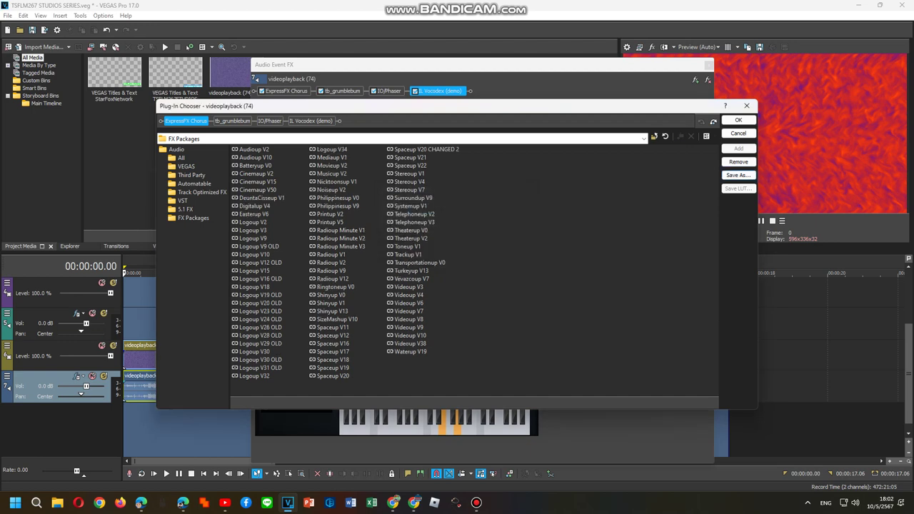
Close the first clip's effect chain and apply the DeuntaCisseup V1 package to the second clip's audio
click(738, 120)
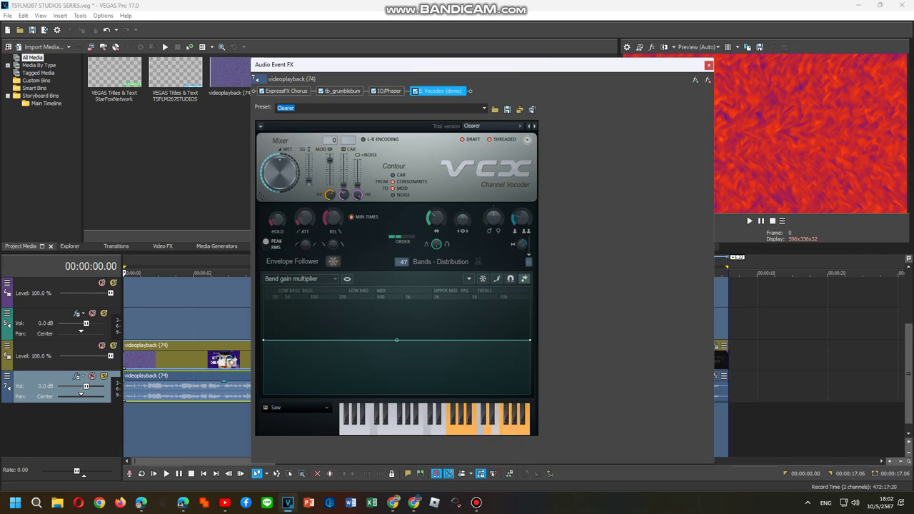
click(708, 64)
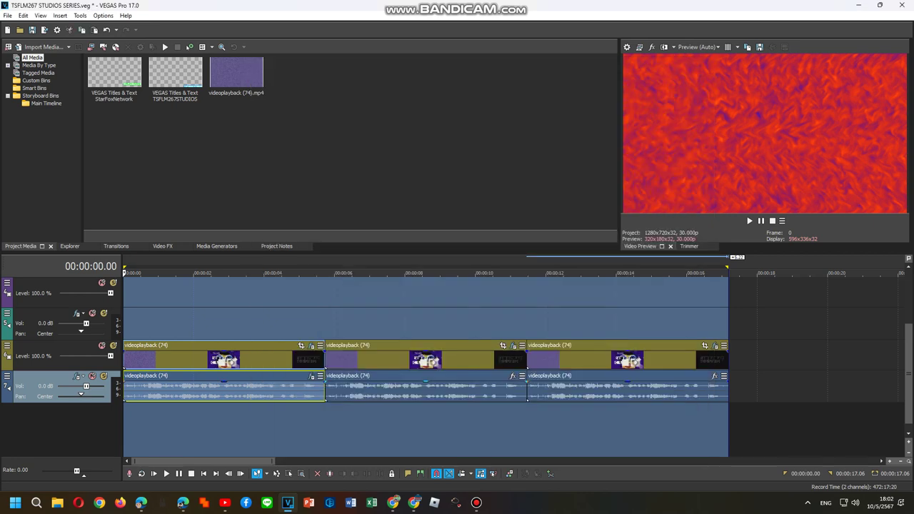
right_click(514, 389)
click(548, 159)
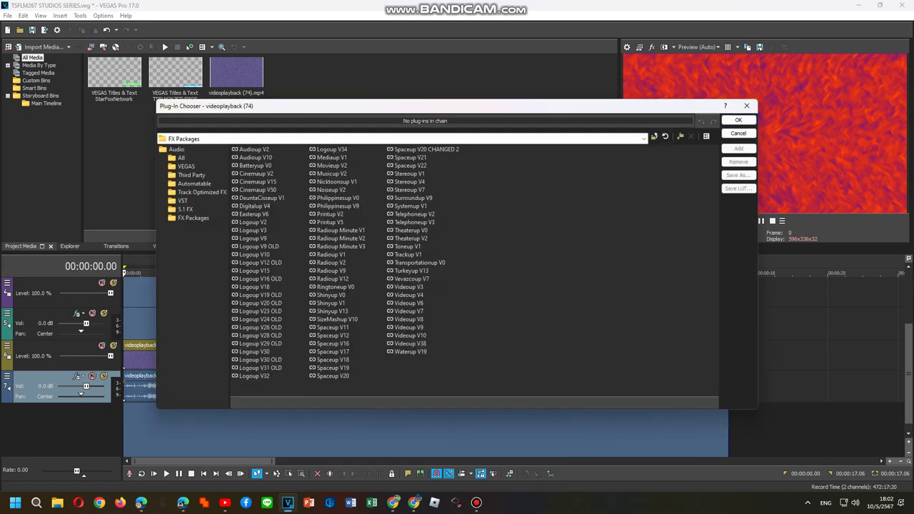
double_click(261, 198)
click(738, 120)
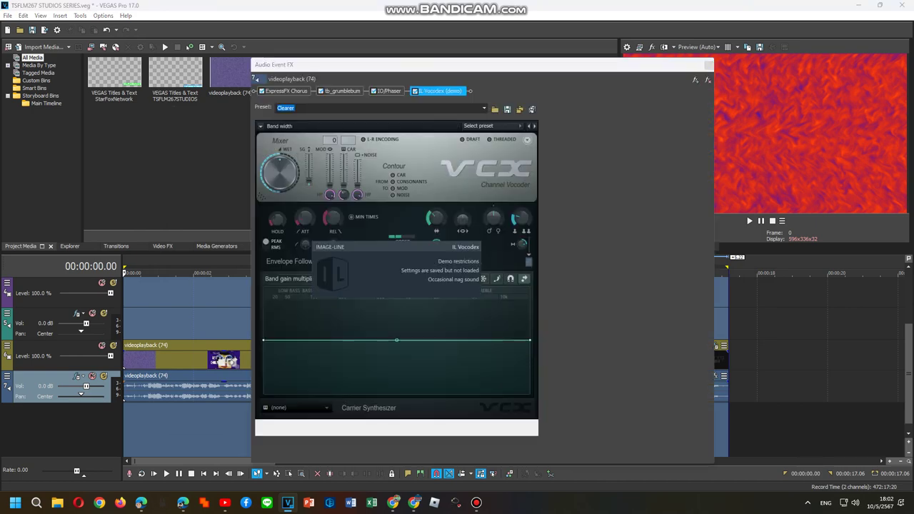
Give IL Vocodex on the second clip the Clearer preset with the Saw carrier tone
click(493, 126)
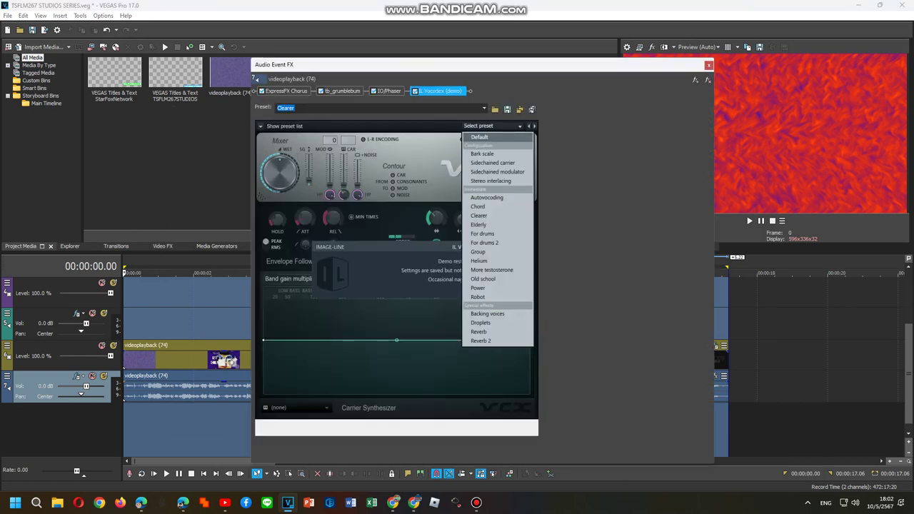
click(479, 216)
click(298, 408)
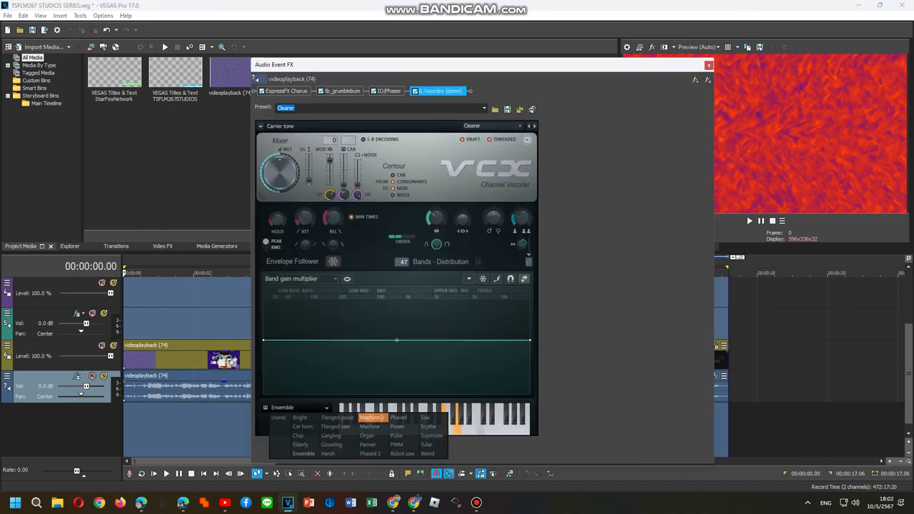
click(425, 417)
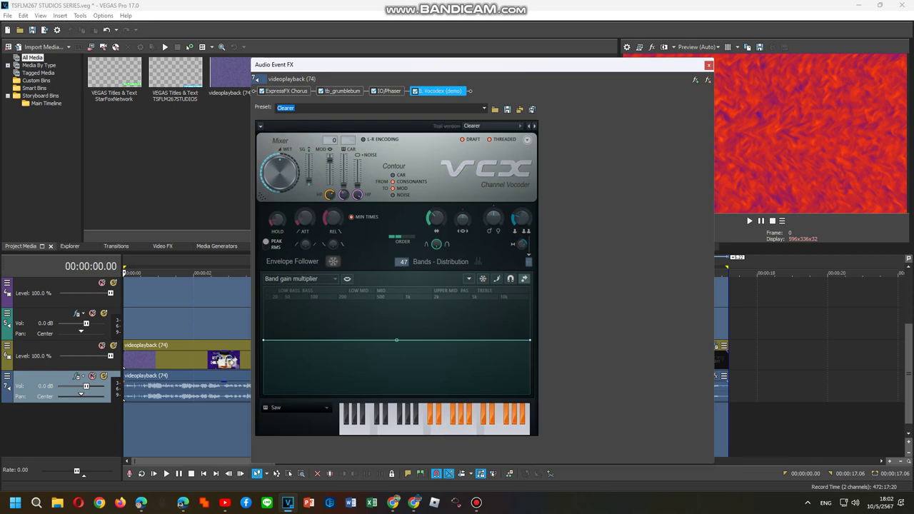
Apply the DeuntaCisseup V1 package to the third clip's audio
right_click(721, 391)
click(760, 158)
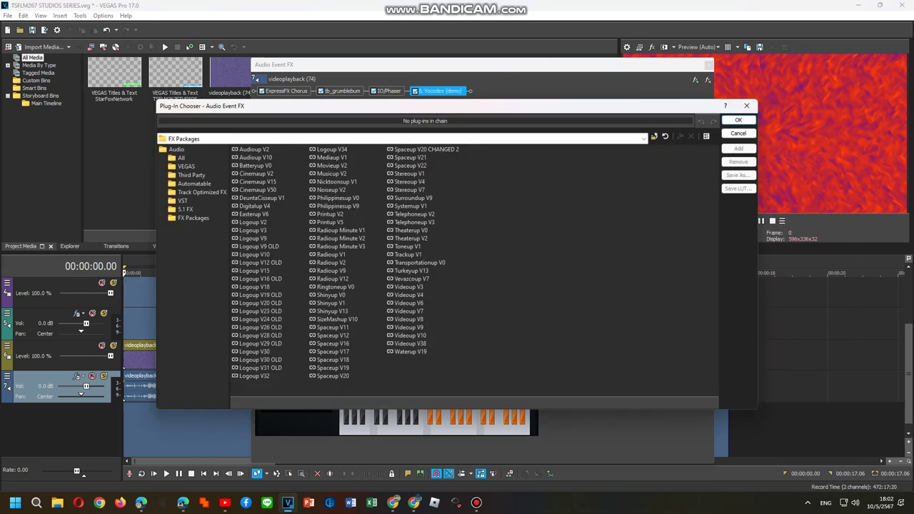
double_click(262, 198)
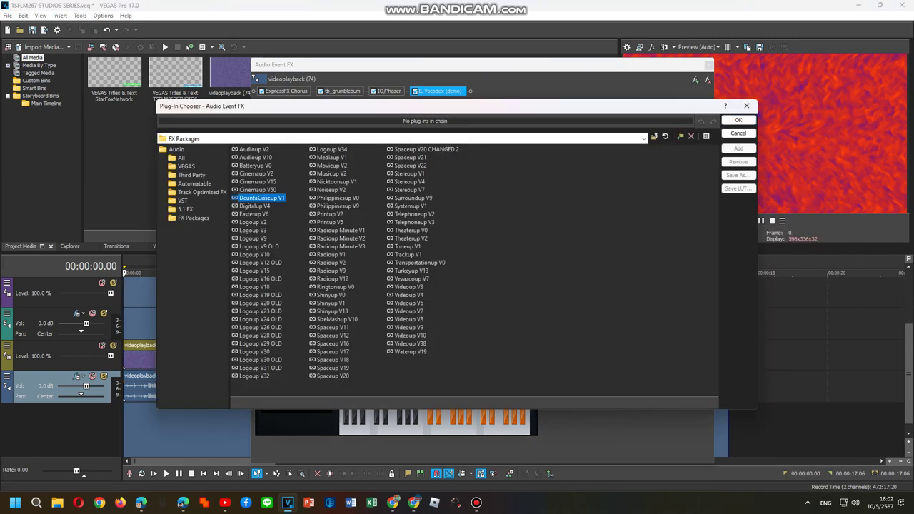
click(738, 120)
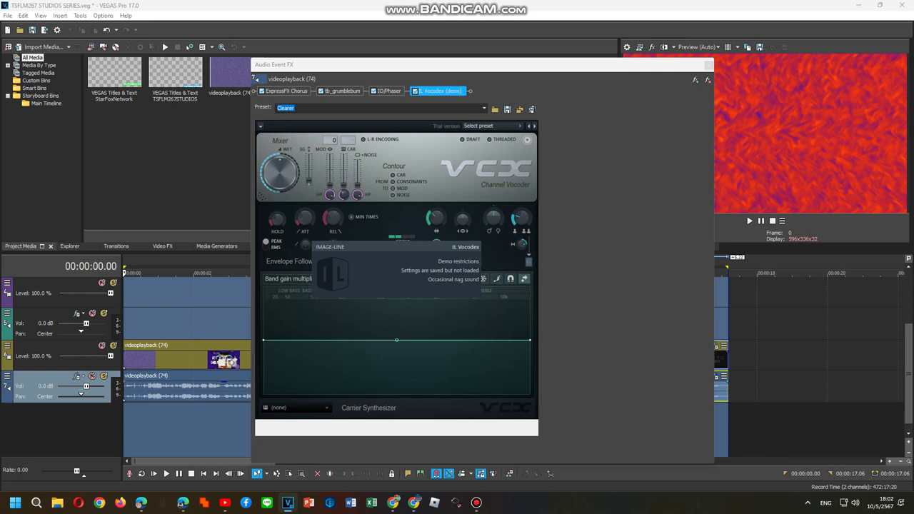
Give IL Vocodex on the third clip the Clearer preset with the Saw carrier tone and close the effects window
click(479, 126)
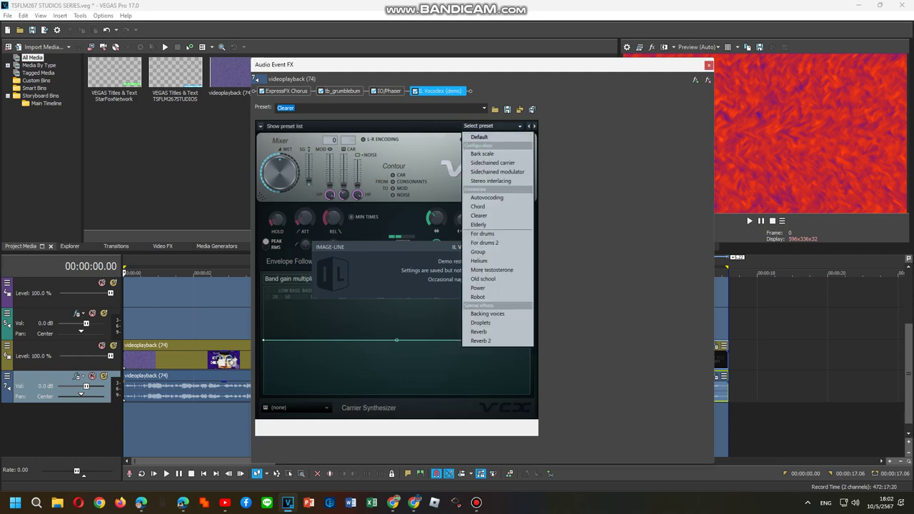
click(483, 215)
click(296, 408)
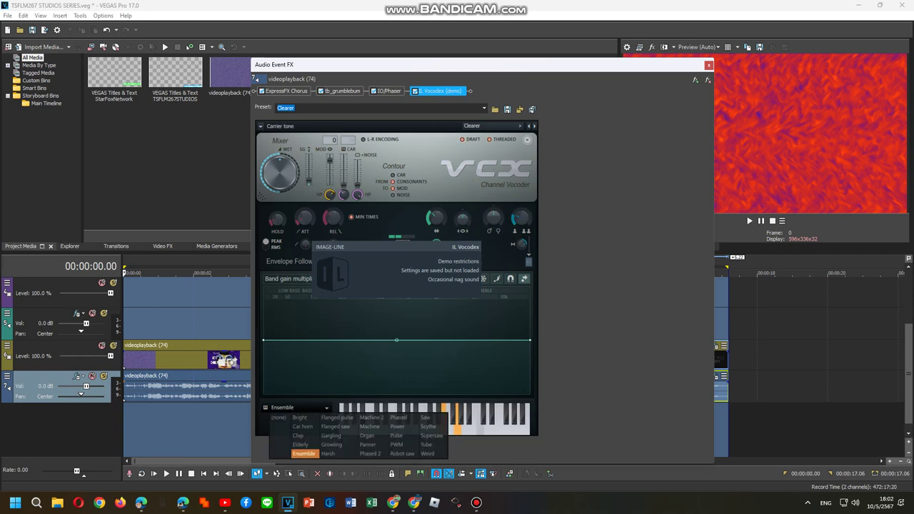
click(433, 417)
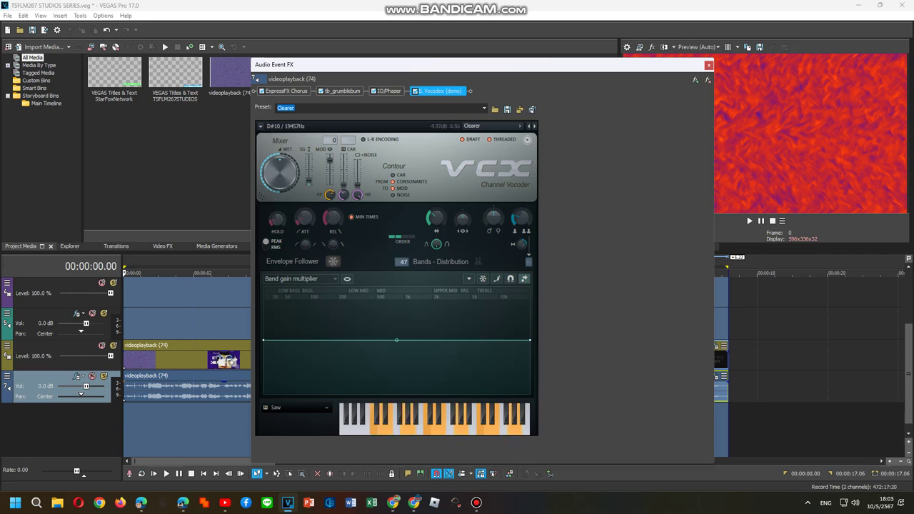
click(709, 65)
Play the timeline from the start to listen to the effect, and stop playback
click(428, 323)
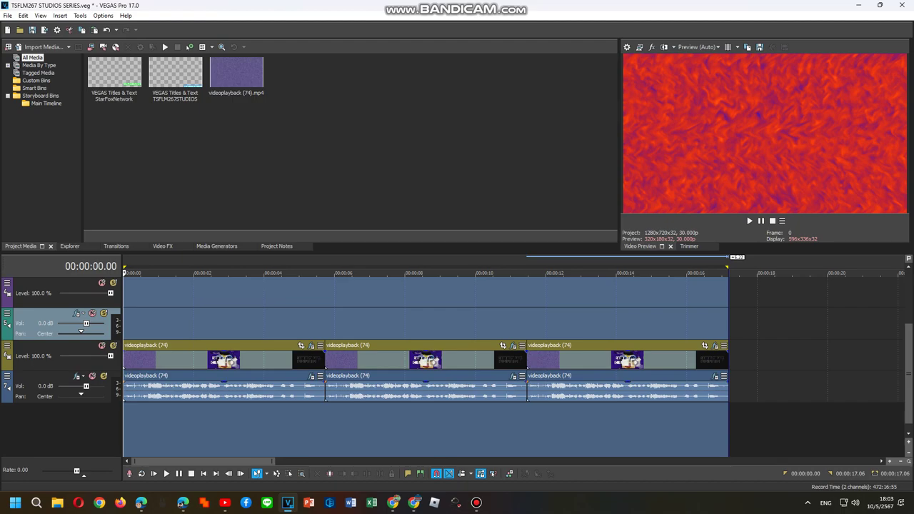
key(space)
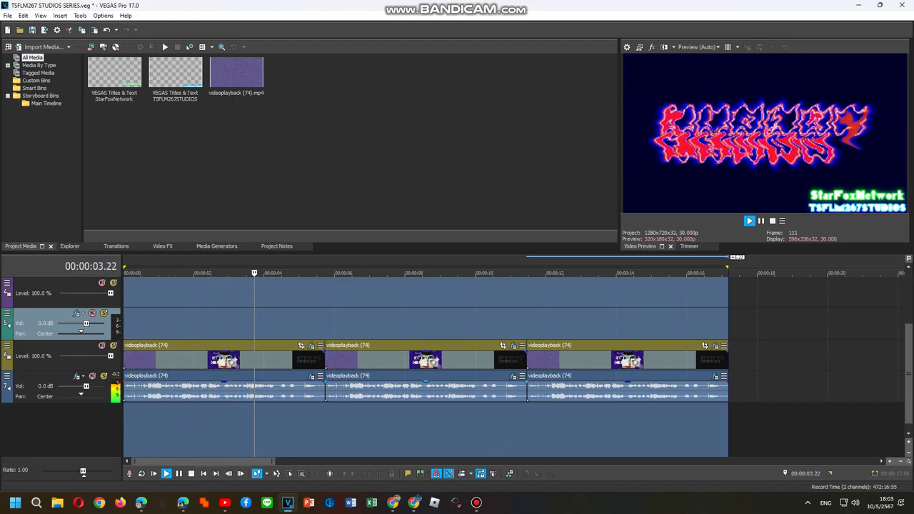
key(space)
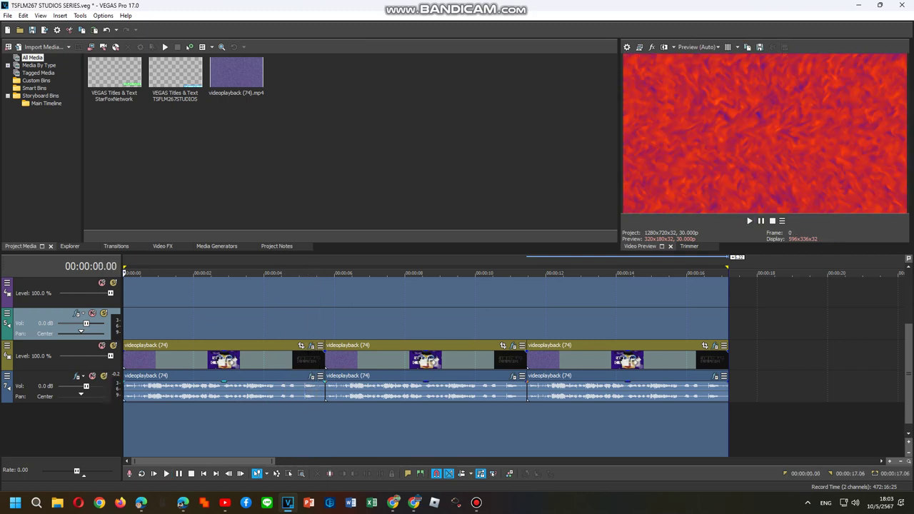
Switch to the tutorial video in Edge and check the order of the effect chain around 1:19 and 1:28
right_click(299, 386)
click(141, 502)
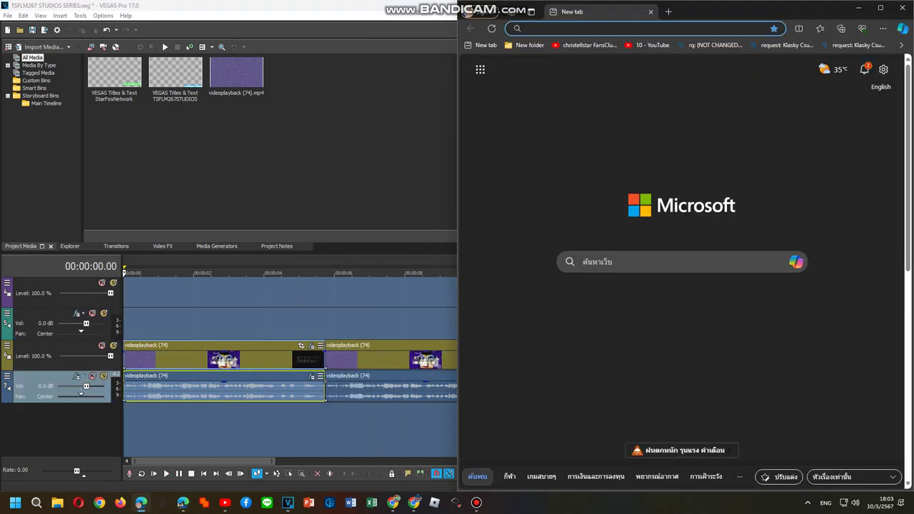
click(182, 502)
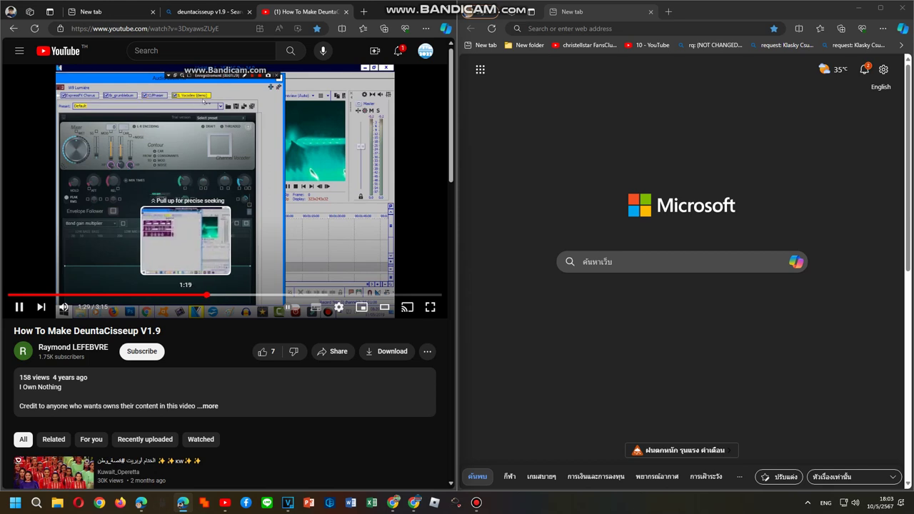
click(180, 294)
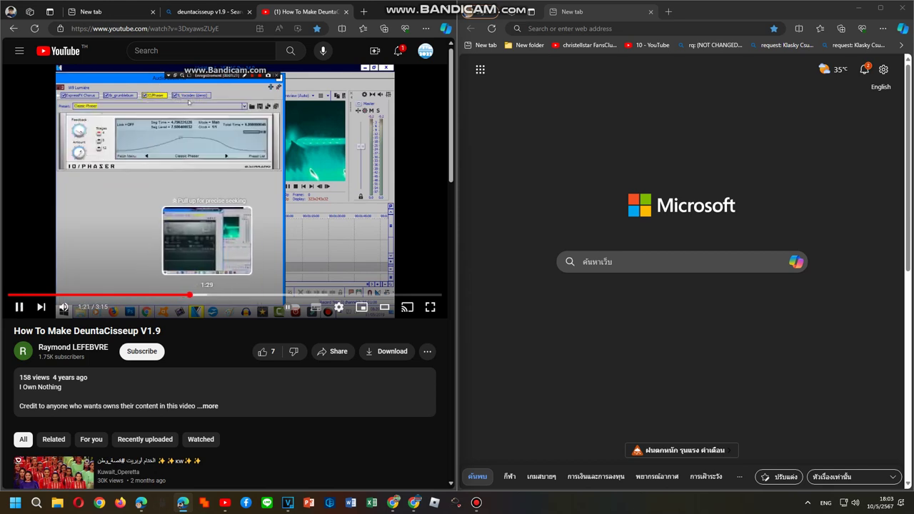
click(203, 294)
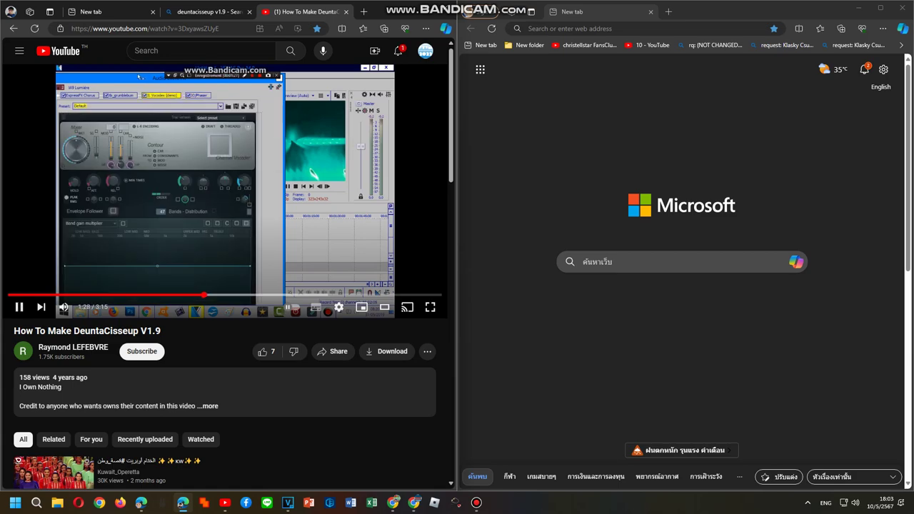
mouse_move(415, 503)
Switch back to VEGAS Pro, try tb_grumblebum after IO/Phaser in the first clip's audio effect chain, and play the result
click(288, 503)
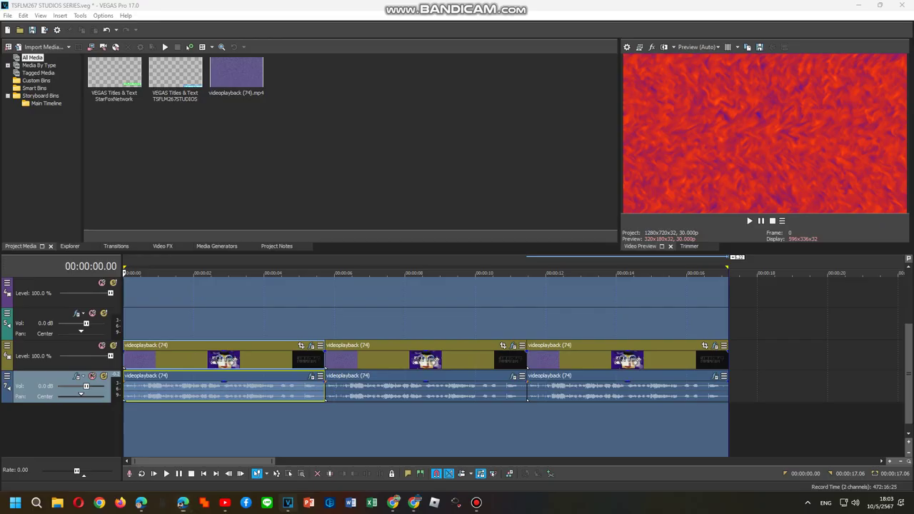
right_click(283, 389)
click(314, 157)
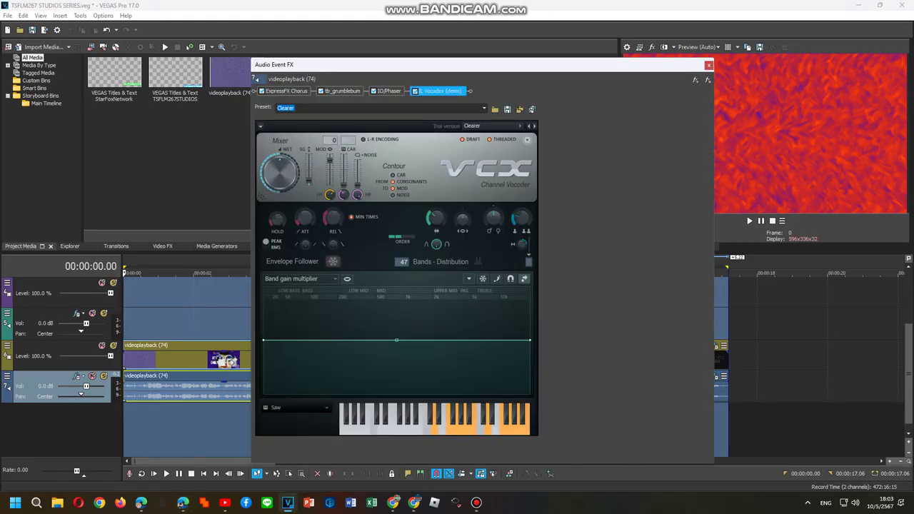
click(384, 91)
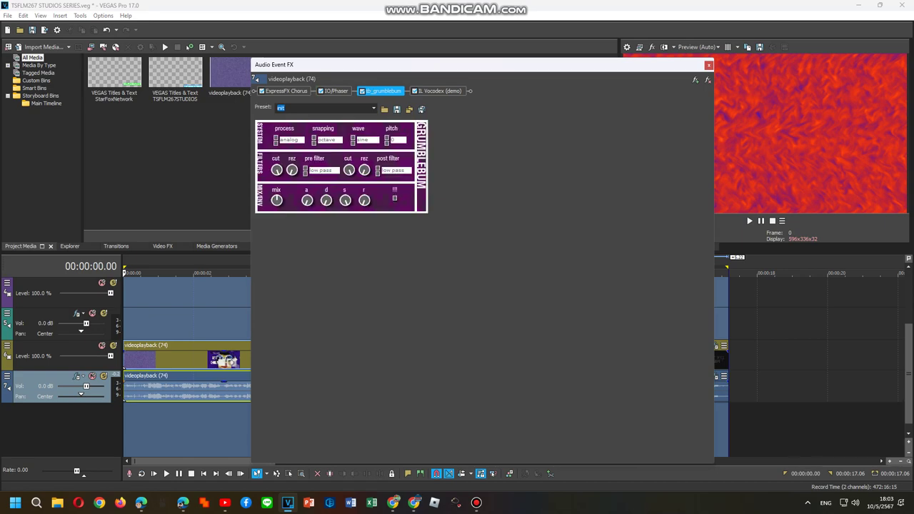
click(749, 220)
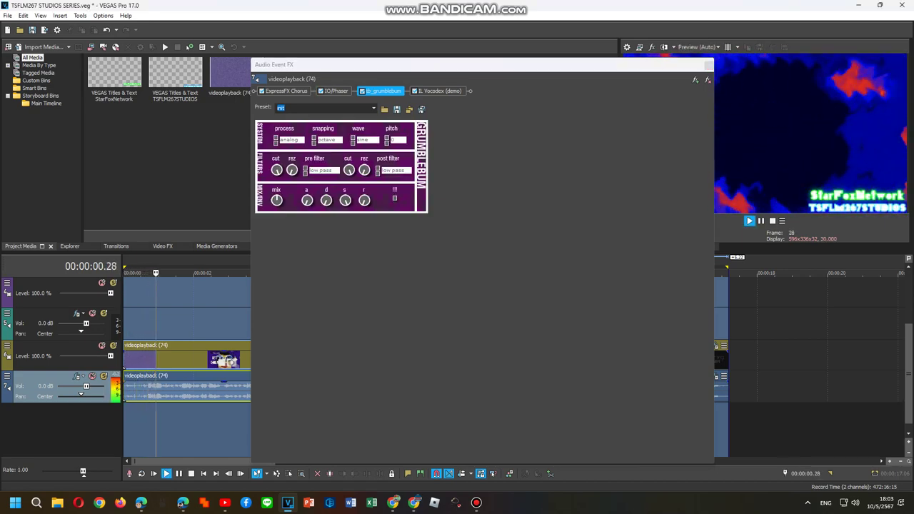
click(708, 65)
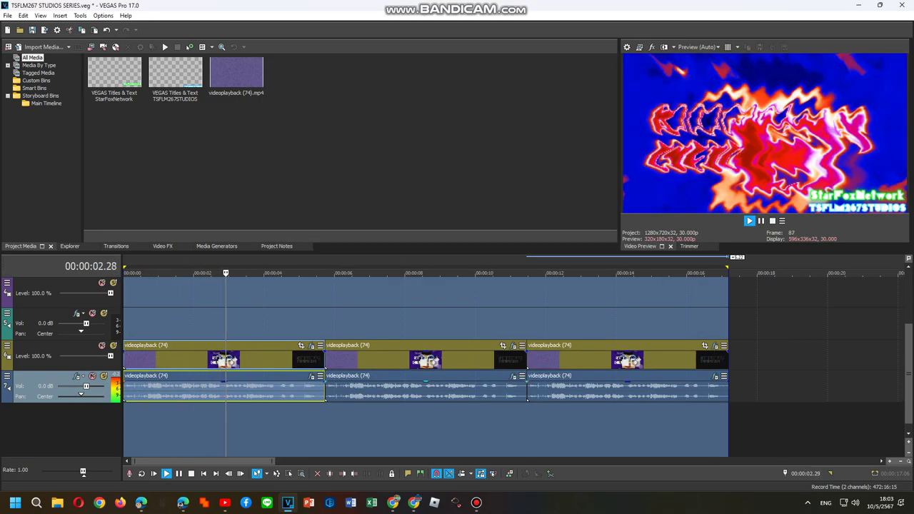
key(space)
right_click(321, 385)
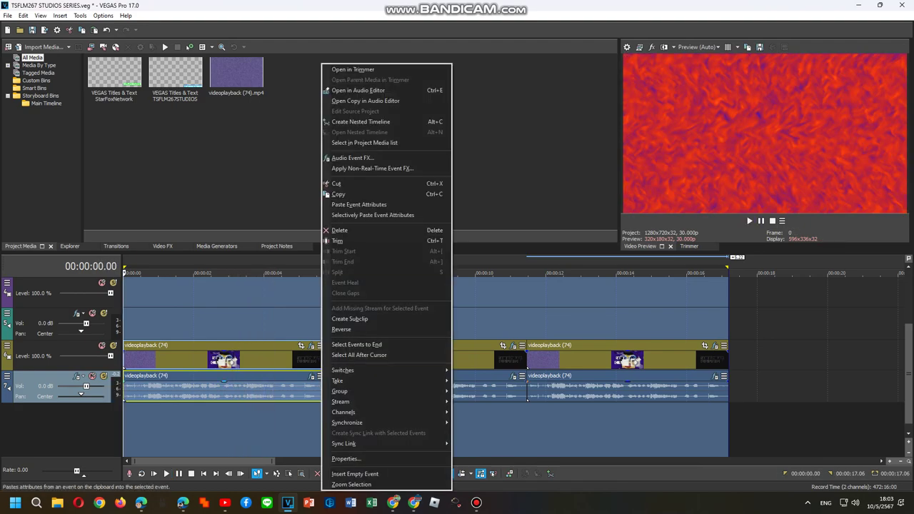
click(386, 169)
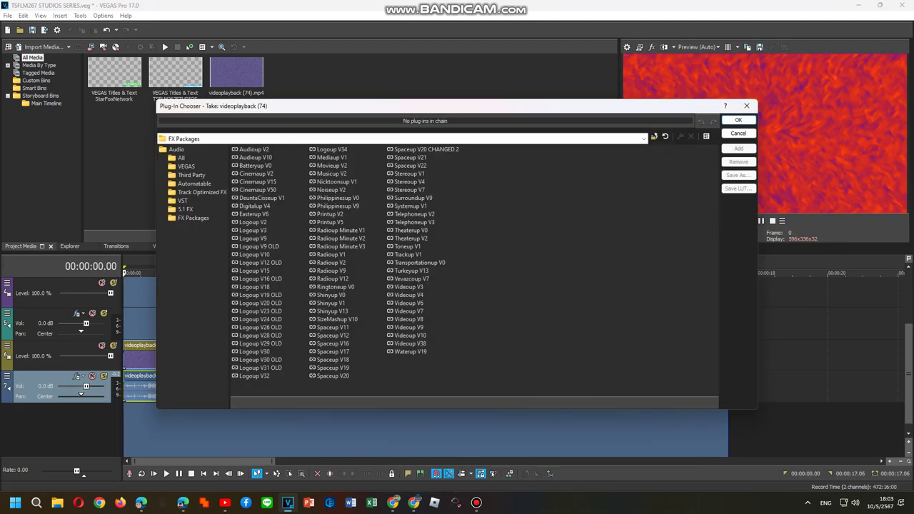
click(749, 105)
Move tb_grumblebum back before IO/Phaser in the first clip's audio effect chain
right_click(314, 388)
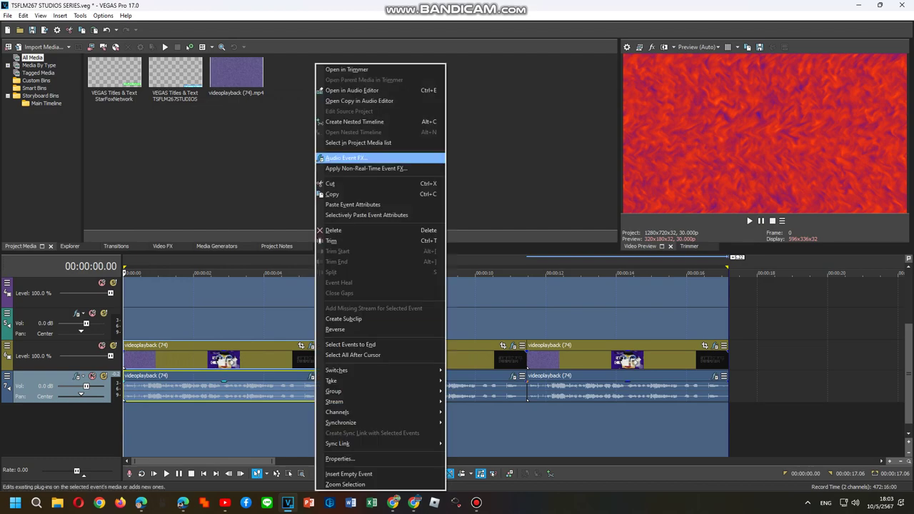
click(378, 158)
drag(380, 91, 333, 90)
Play the timeline and review the ExpressFX Chorus and tb_grumblebum settings on the first clip
key(space)
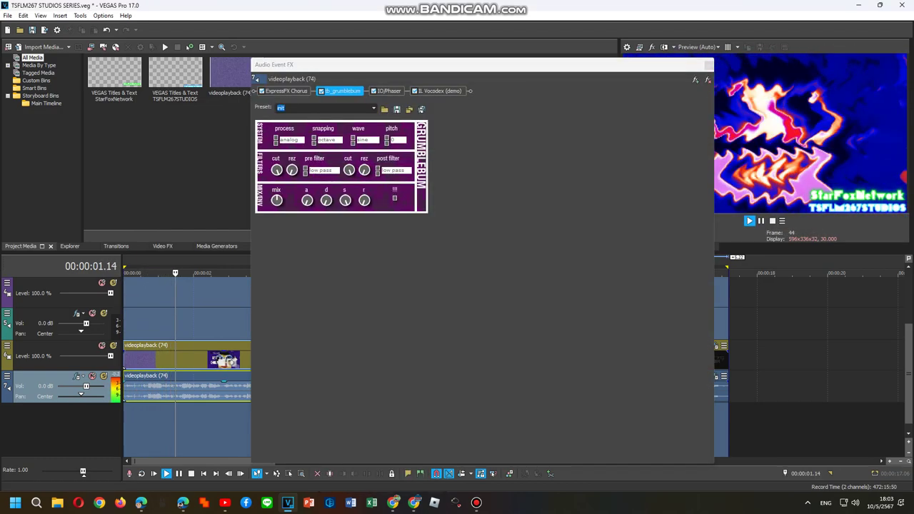
click(287, 91)
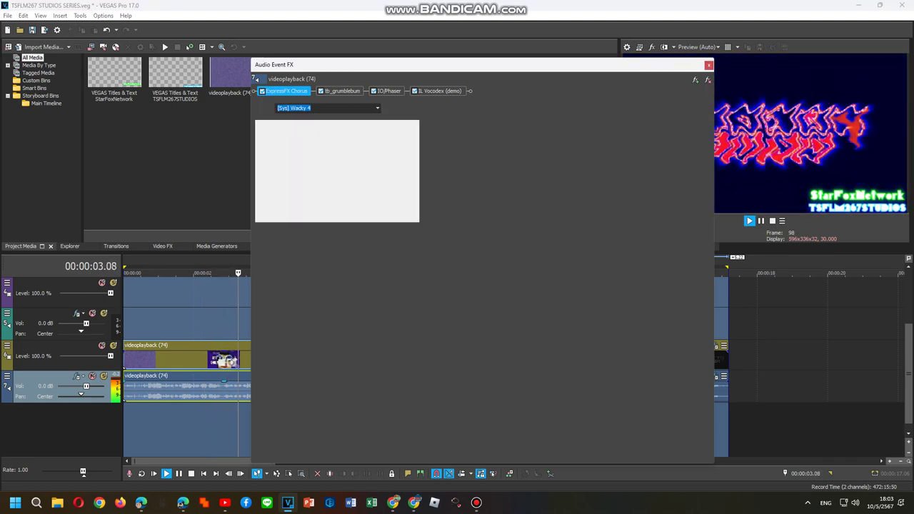
click(343, 92)
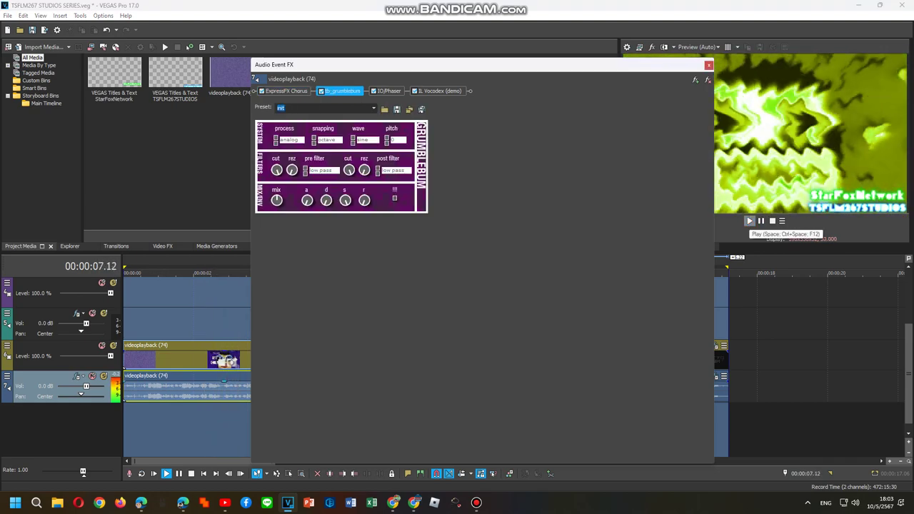
key(space)
click(749, 221)
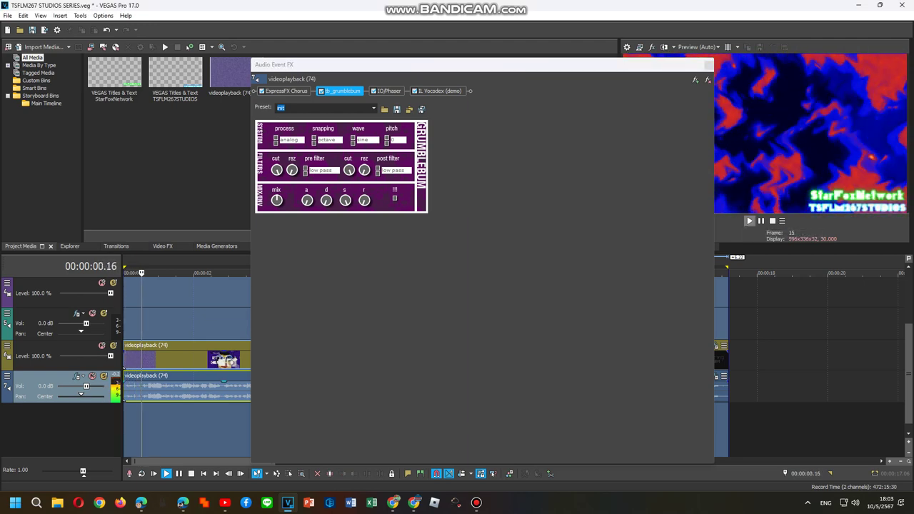
Switch to the tutorial video in Edge and pause it at 1:35 to check the IL Vocodex settings
click(141, 502)
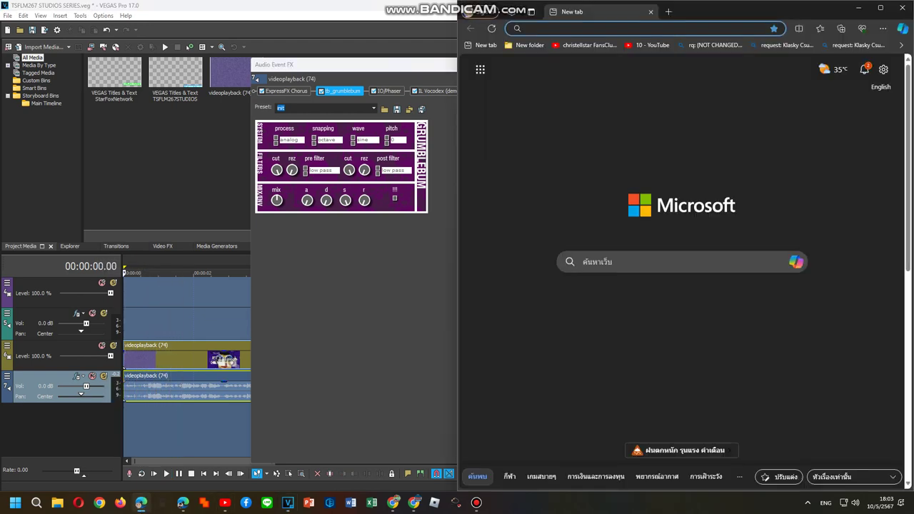
click(183, 502)
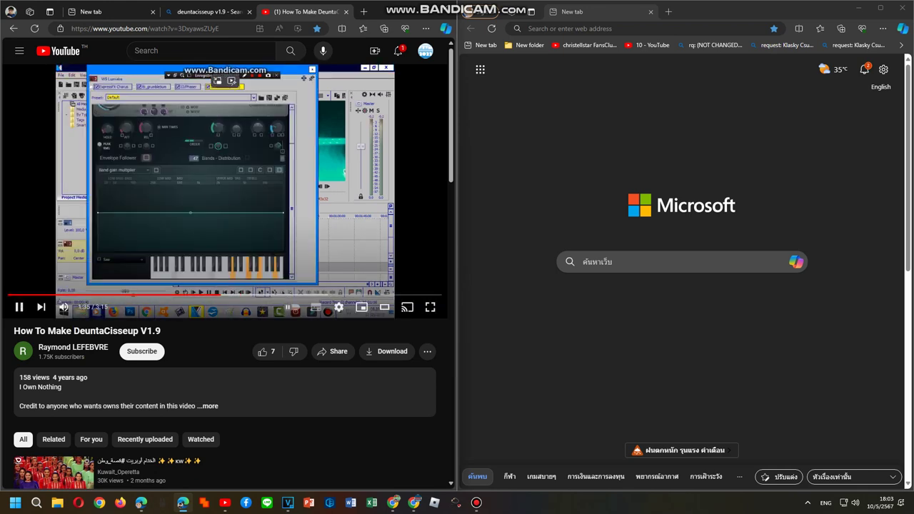
key(space)
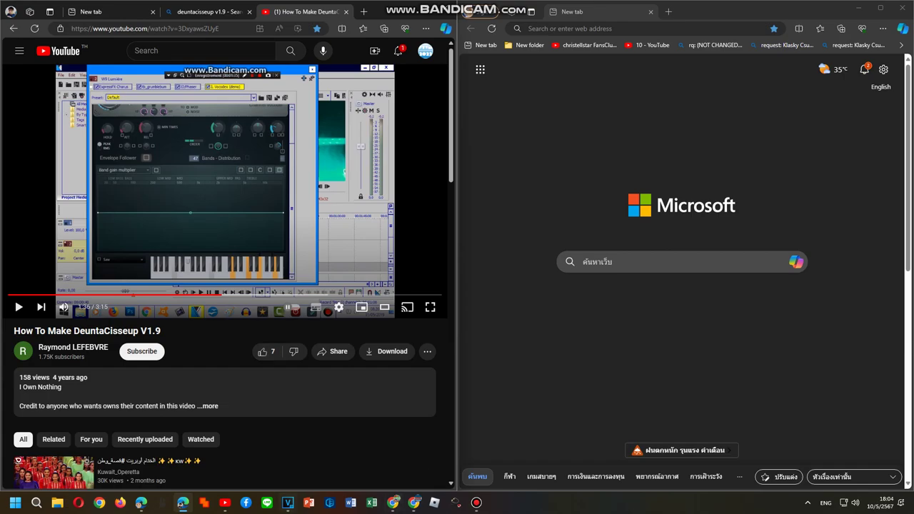
Open IO/Phaser in VEGAS Pro, then switch to the tutorial video in Edge and review its IO/Phaser settings between 1:15 and 1:29
key(alt+Tab)
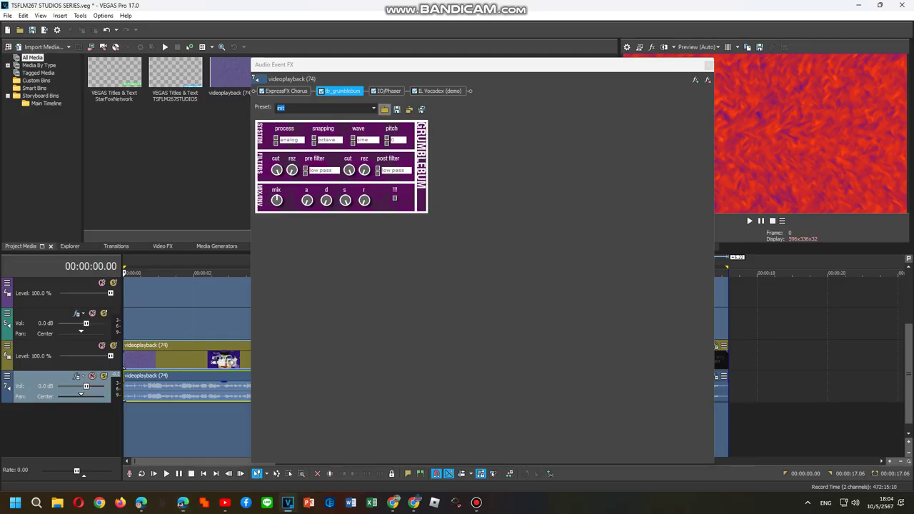
click(389, 92)
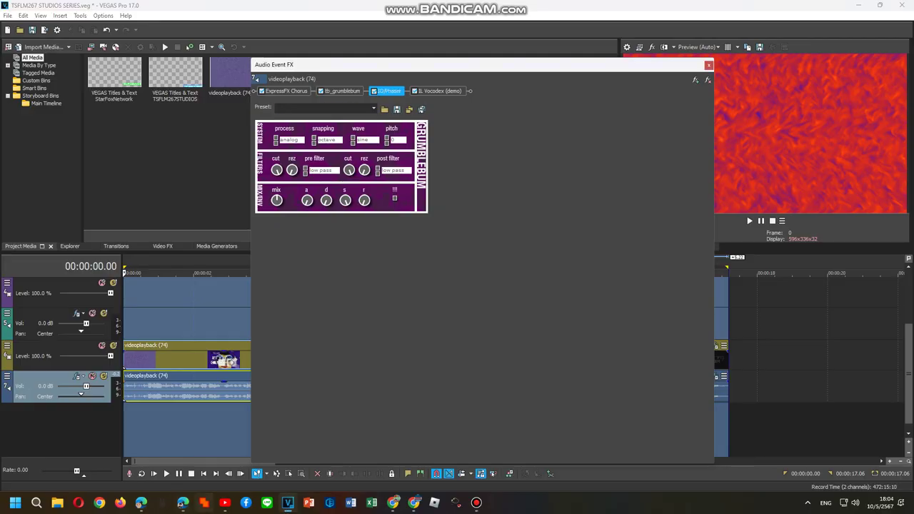
click(183, 502)
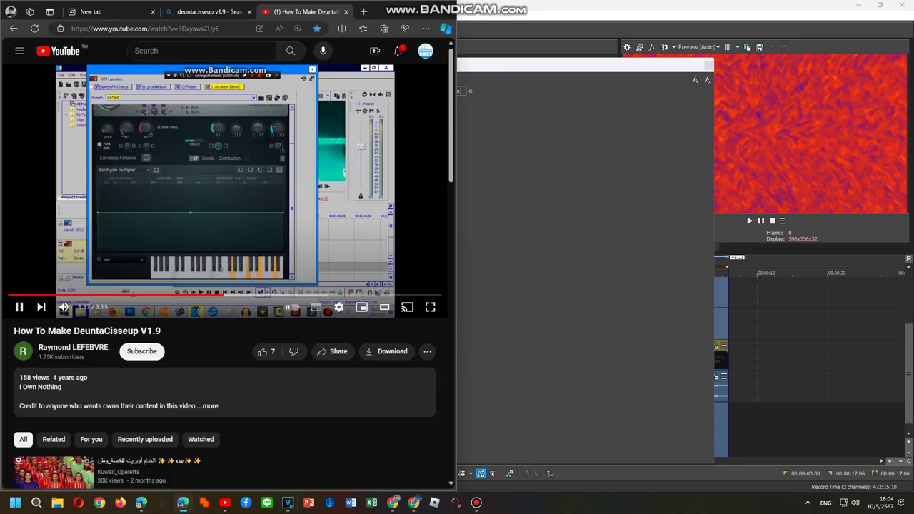
click(175, 295)
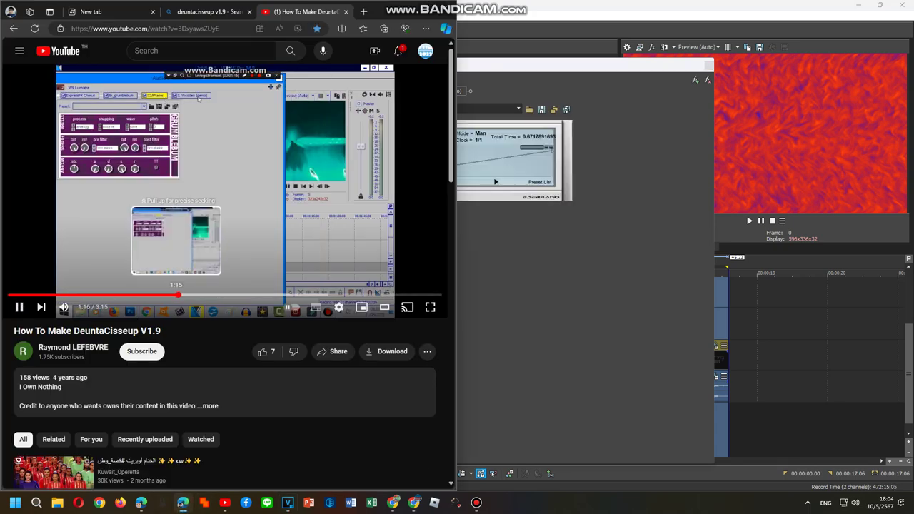
drag(178, 294, 177, 294)
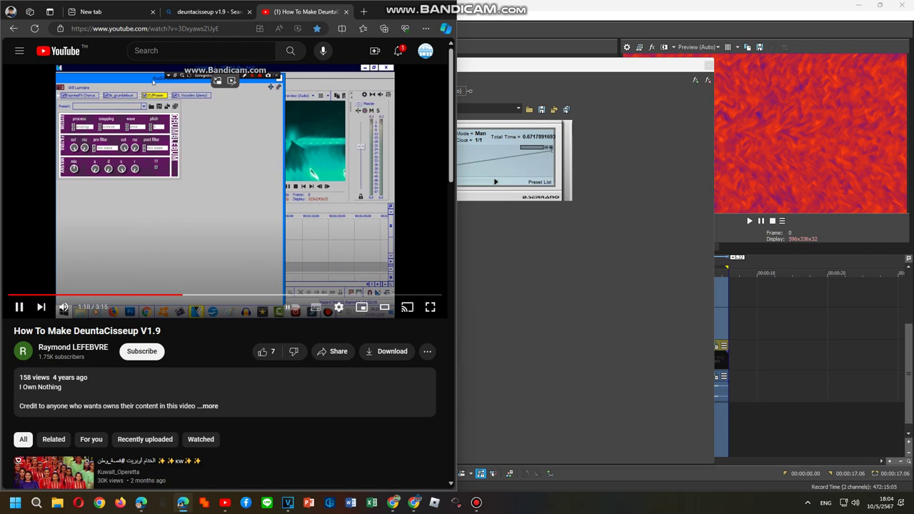
click(191, 295)
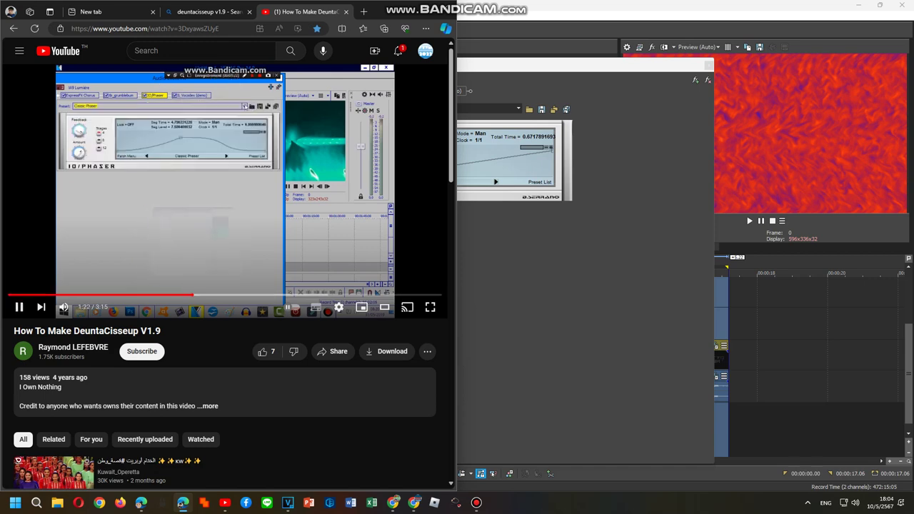
key(space)
click(208, 295)
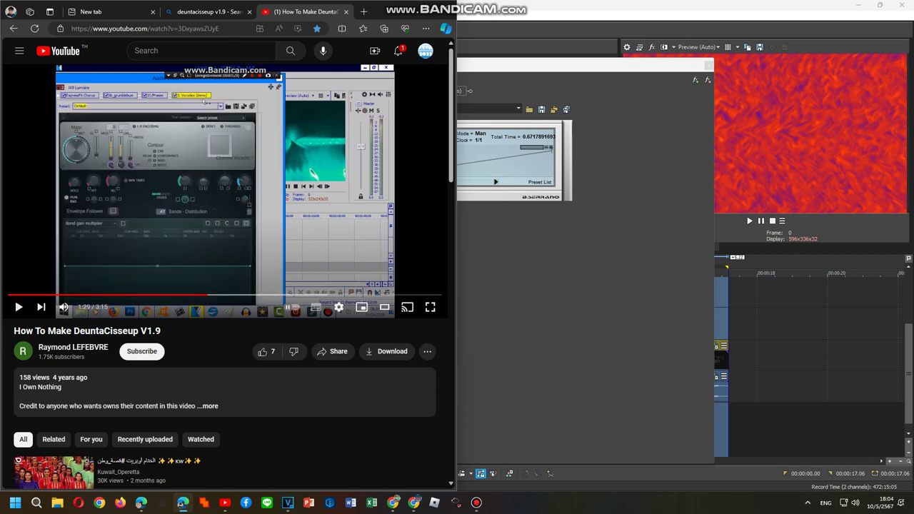
Switch back to VEGAS Pro, set the first clip's IO/Phaser preset to Classic Phaser, start playback and close its effects window
drag(462, 91, 443, 90)
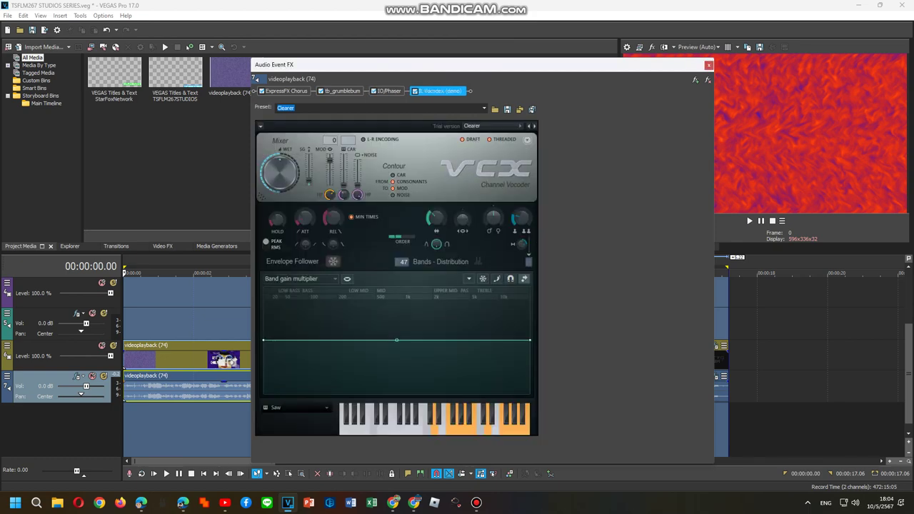
click(389, 91)
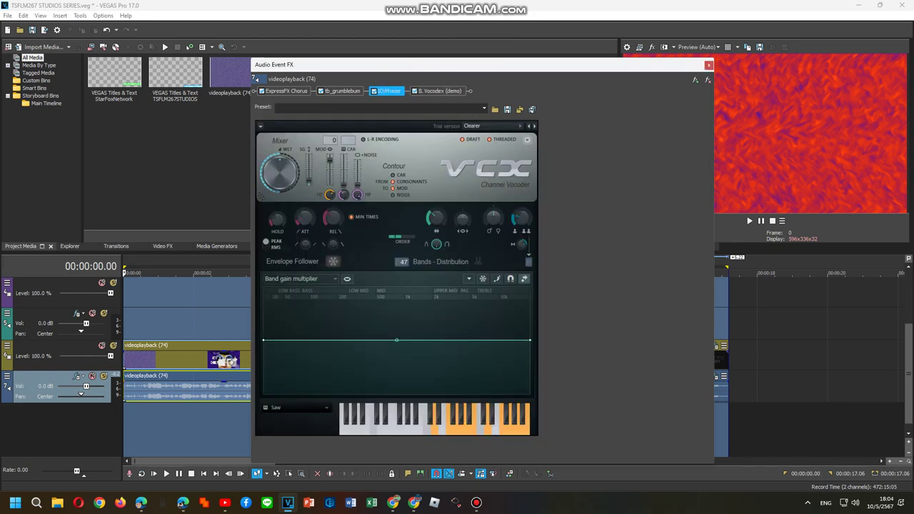
mouse_move(389, 90)
mouse_down()
mouse_move(338, 91)
mouse_move(389, 91)
mouse_up()
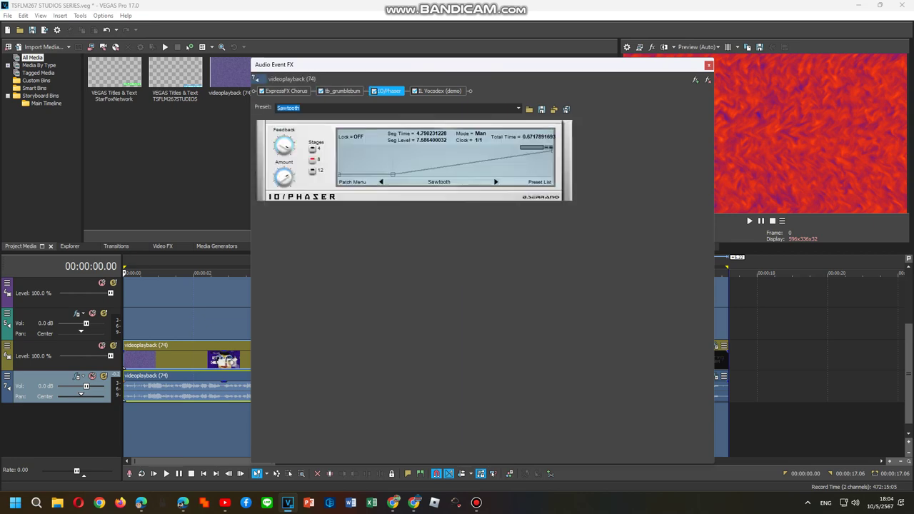
click(518, 108)
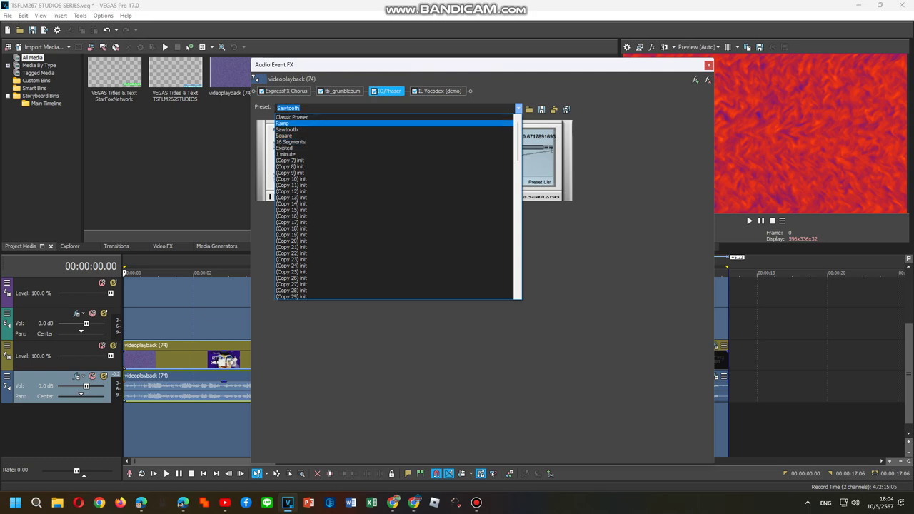
click(291, 116)
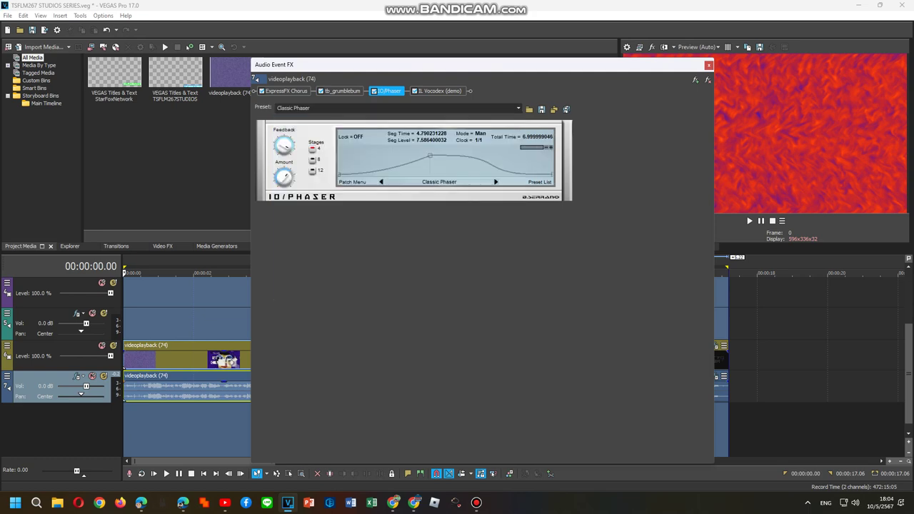
click(749, 221)
click(708, 65)
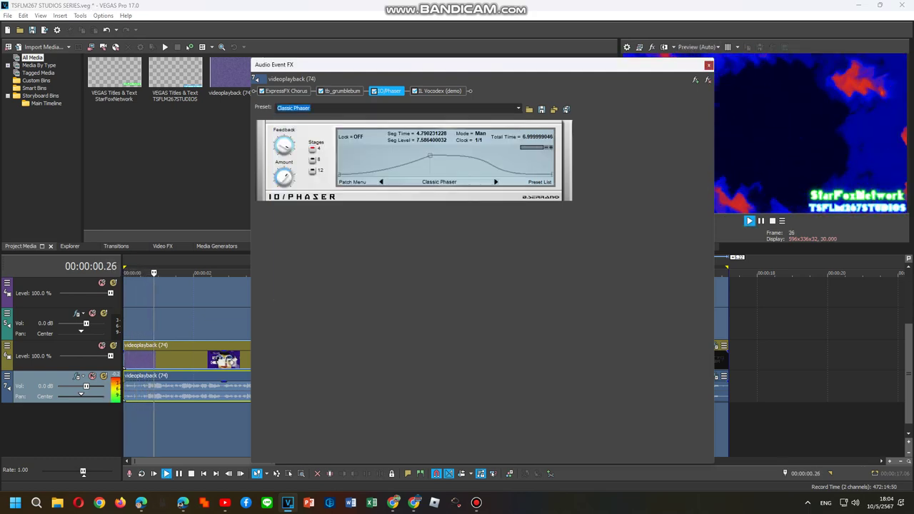
Set the IO/Phaser preset in the second clip's audio effect chain to Classic Phaser and close its effects window
right_click(480, 390)
click(510, 157)
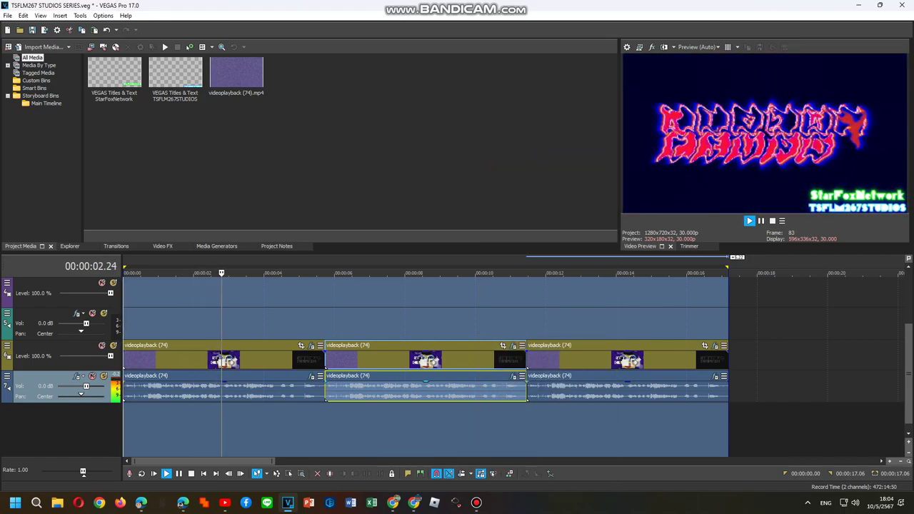
key(space)
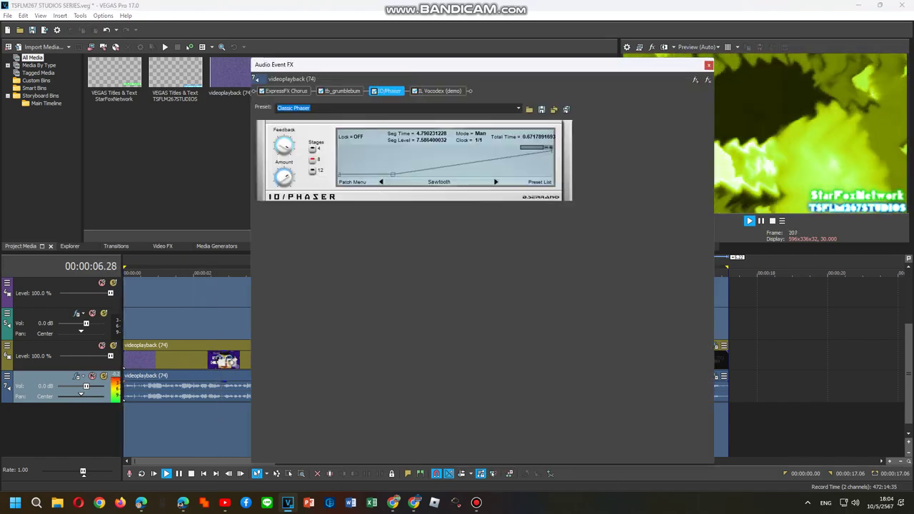
click(518, 108)
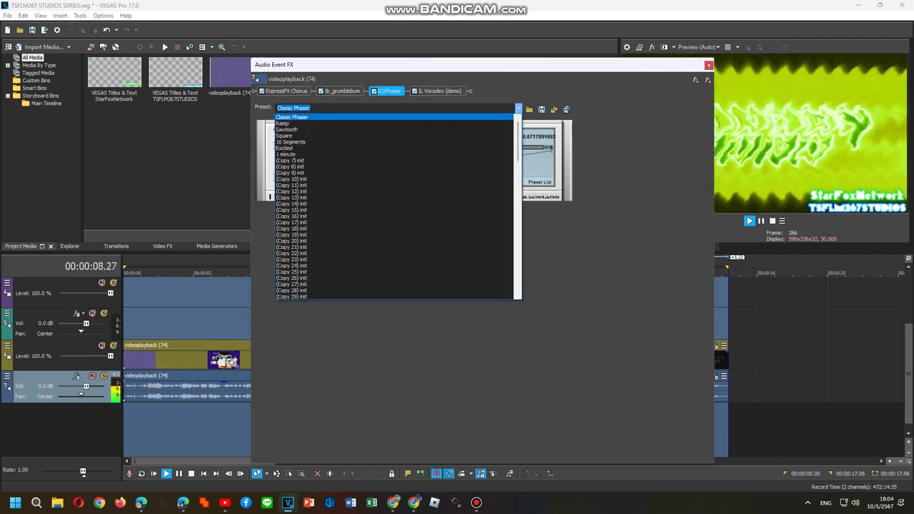
click(400, 116)
click(708, 65)
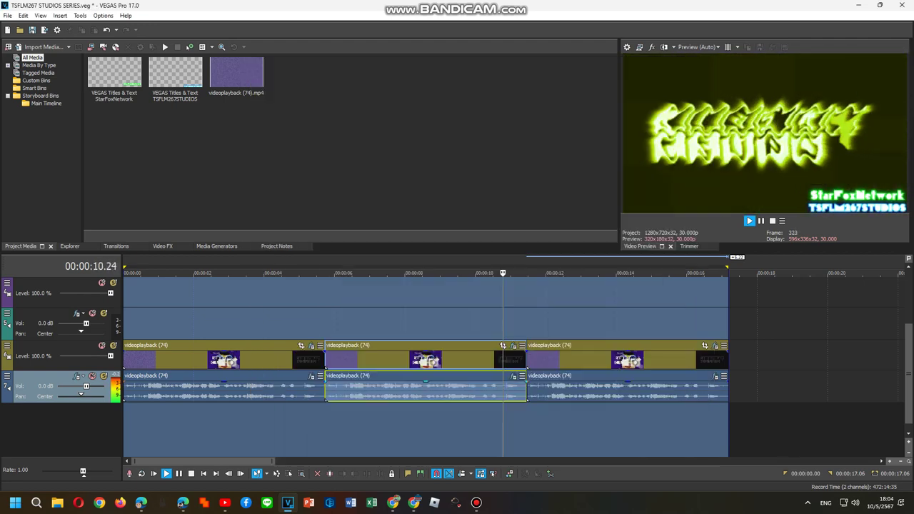
Open the third clip's audio effect chain and set its IO/Phaser preset to Classic Phaser
right_click(632, 390)
key(Escape)
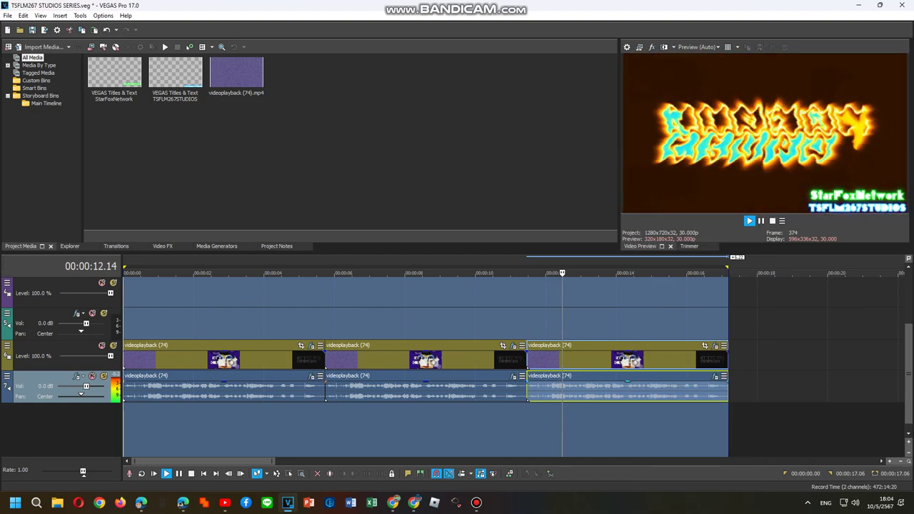
key(shift+F10)
key(Return)
click(518, 108)
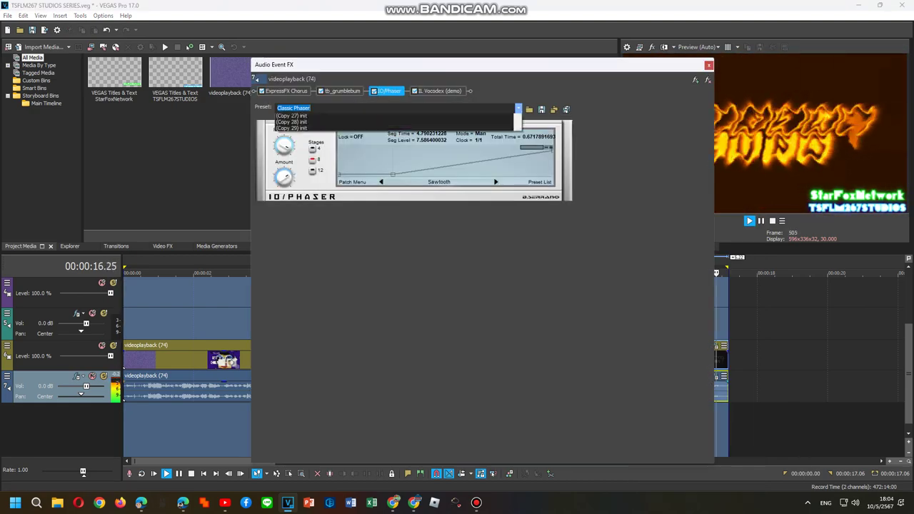
click(492, 116)
Play the timeline to check the corrected effect on all three clips, and close the third clip's effects window
click(749, 220)
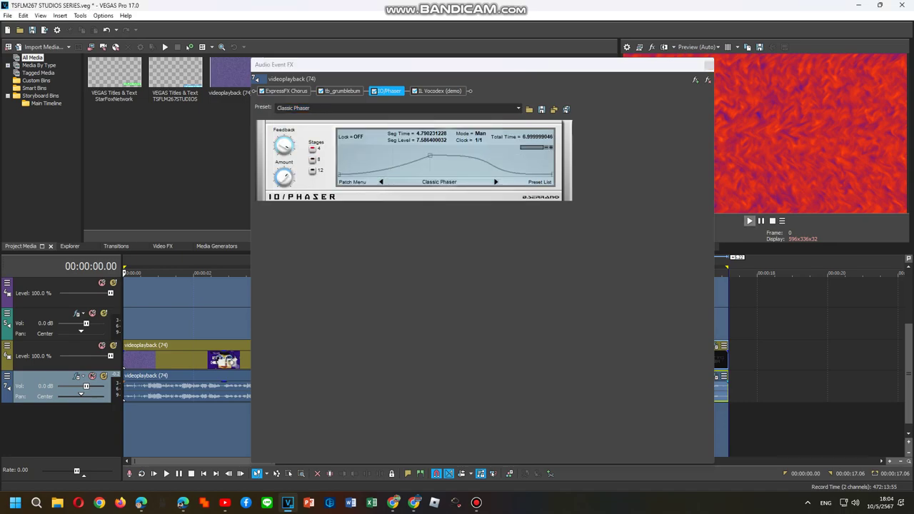
click(708, 65)
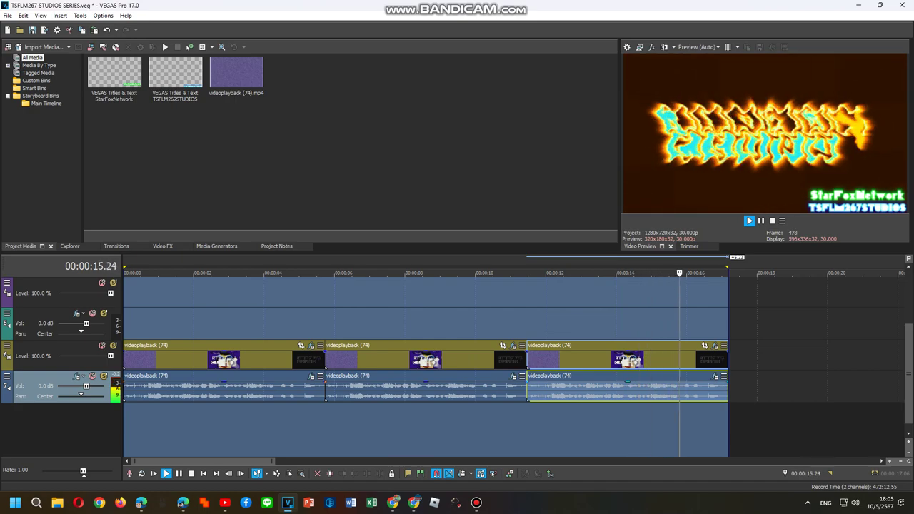
click(476, 503)
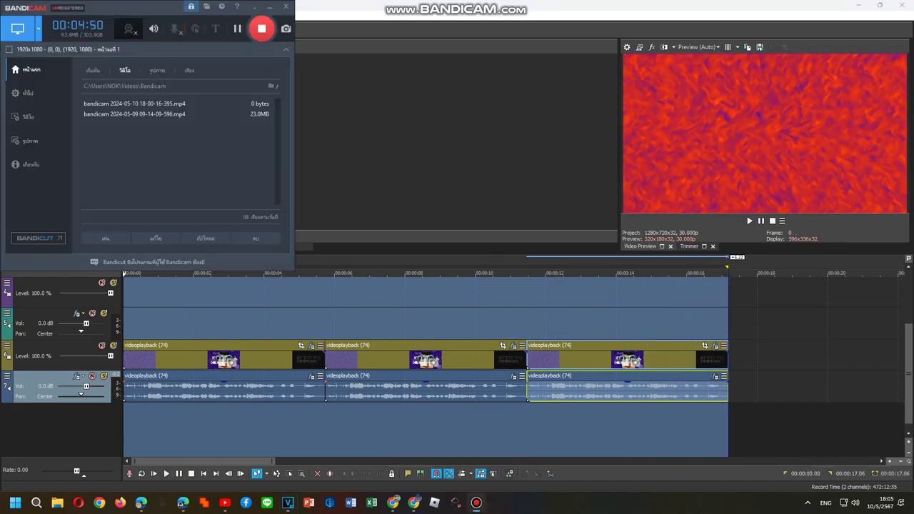